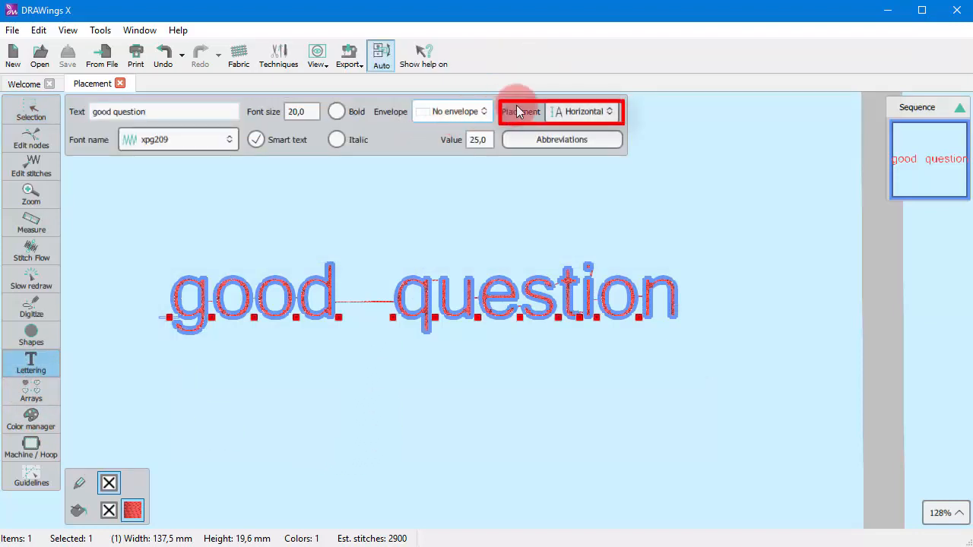
With Horizontal placement, try moving the second "o" of "good" below the other letters, and undo that letter move
click(608, 113)
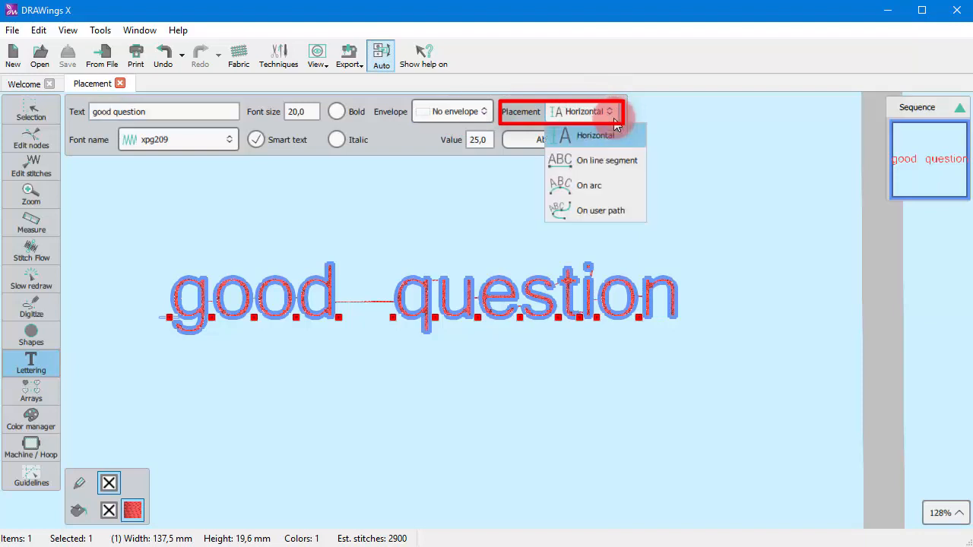
click(615, 126)
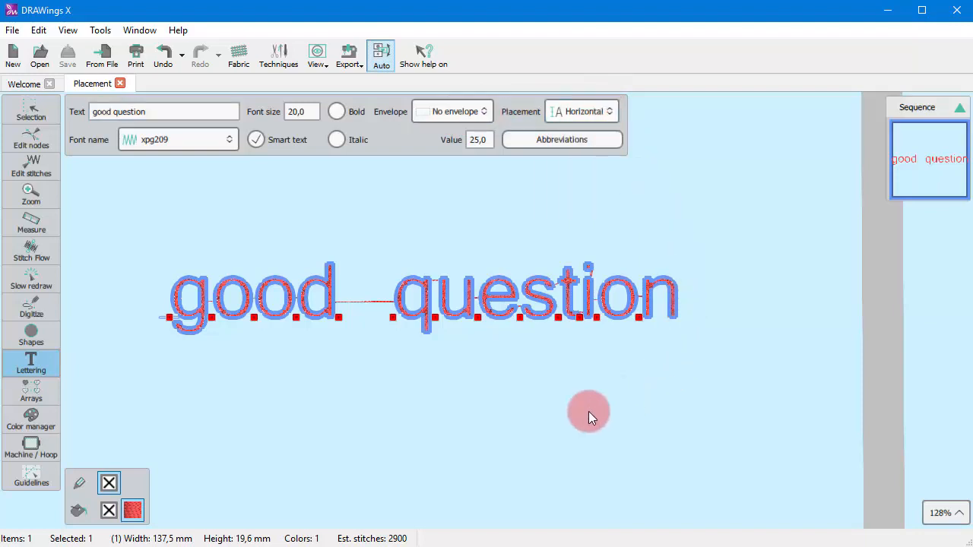
click(320, 281)
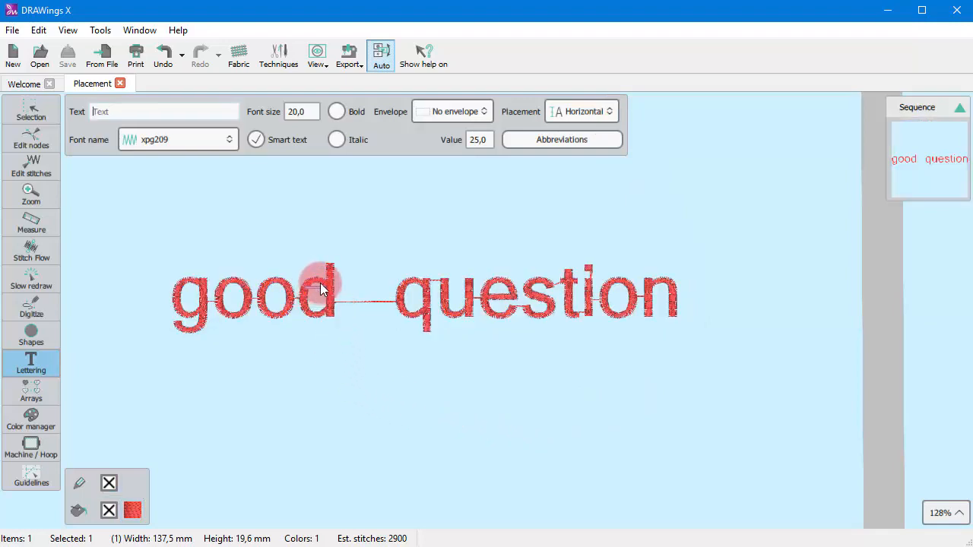
click(282, 318)
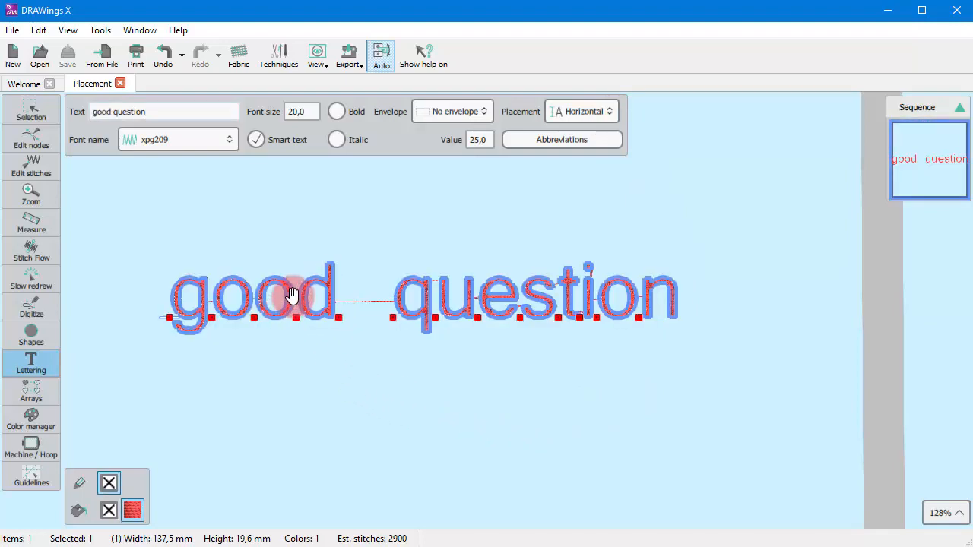
drag(293, 298, 256, 335)
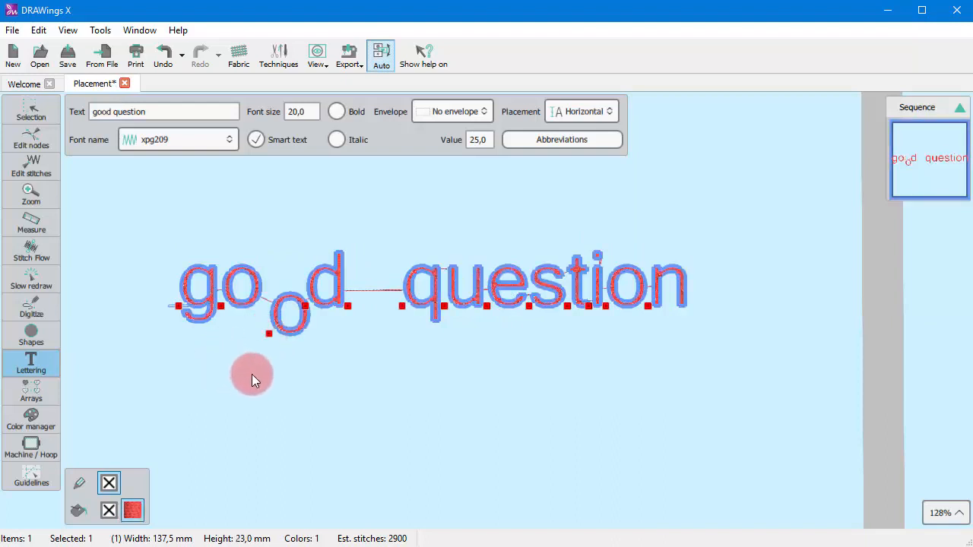
key(ctrl+z)
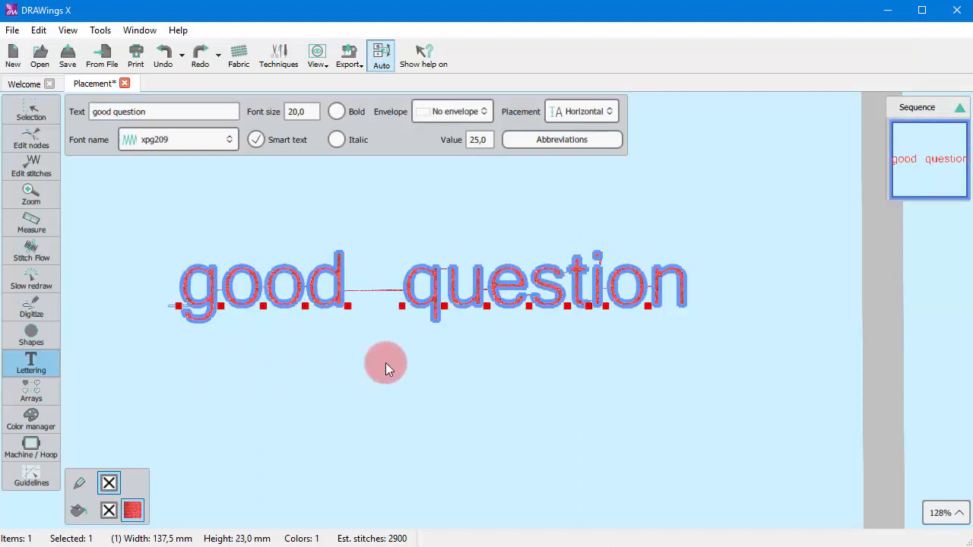
Place the "good question" text on a line segment and reposition its endpoints so the longer line slopes upward to the right
click(592, 115)
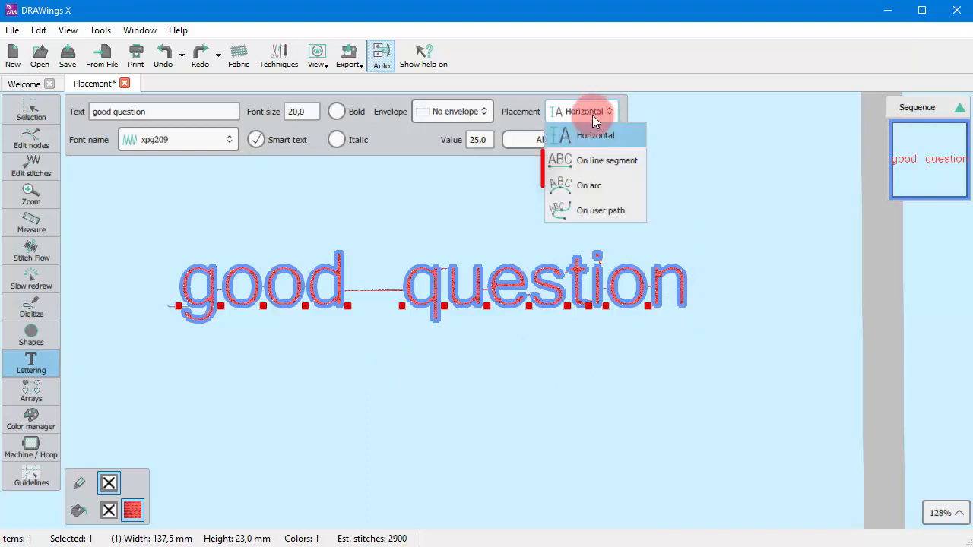
click(597, 162)
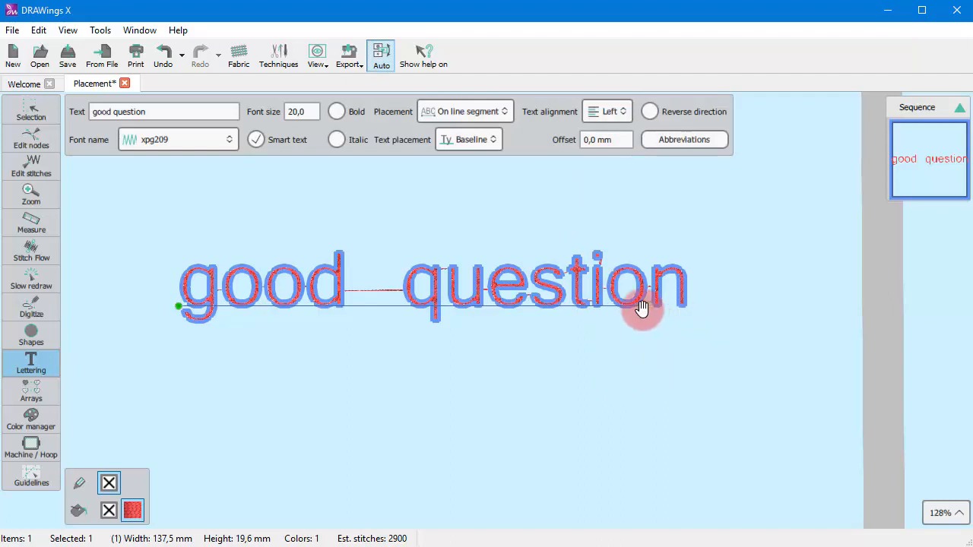
drag(648, 307, 729, 308)
drag(177, 304, 178, 396)
drag(731, 309, 903, 292)
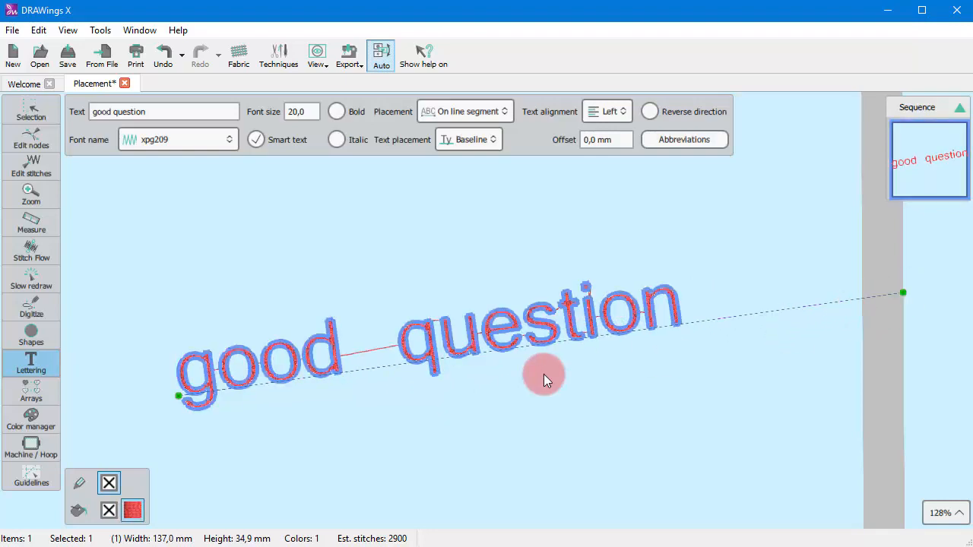
click(578, 391)
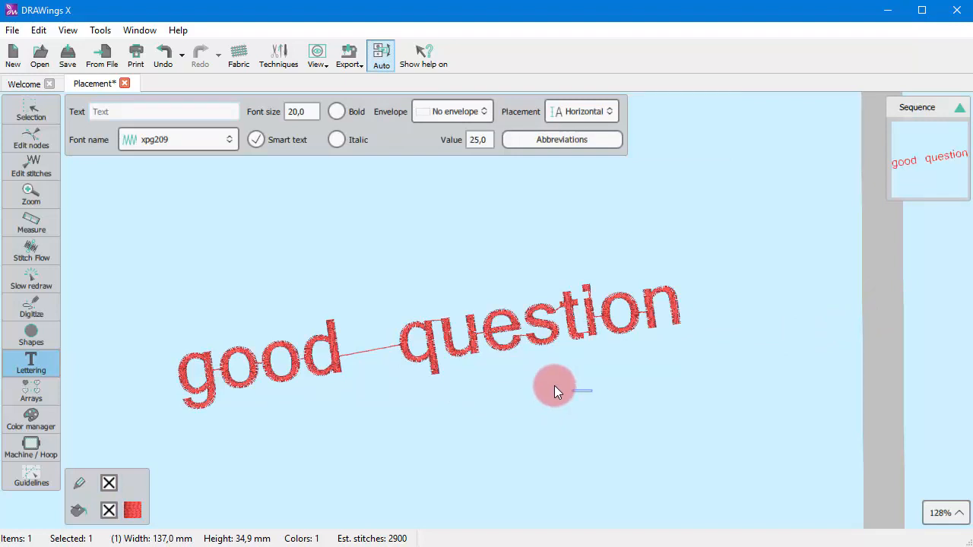
click(507, 341)
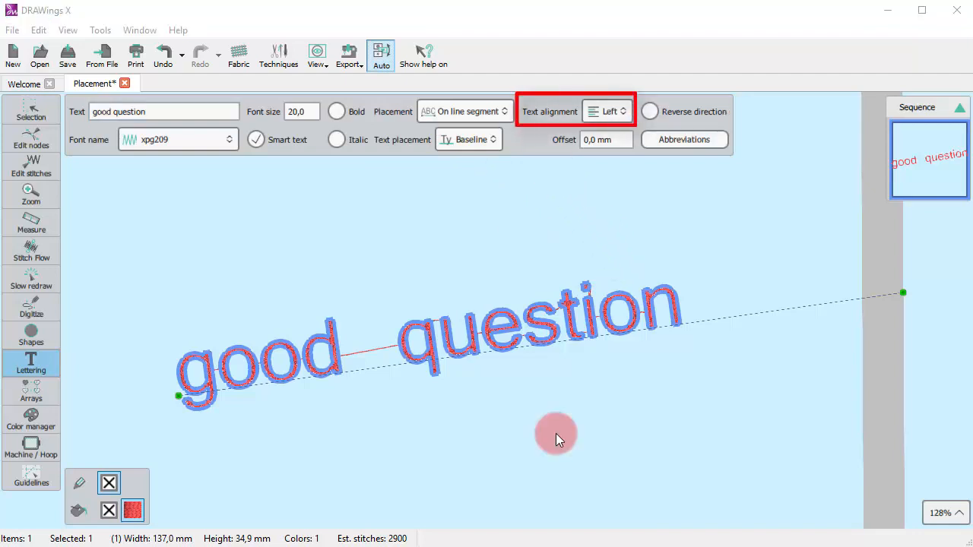
Try the Center, Right and Full text alignments along the line segment
click(605, 112)
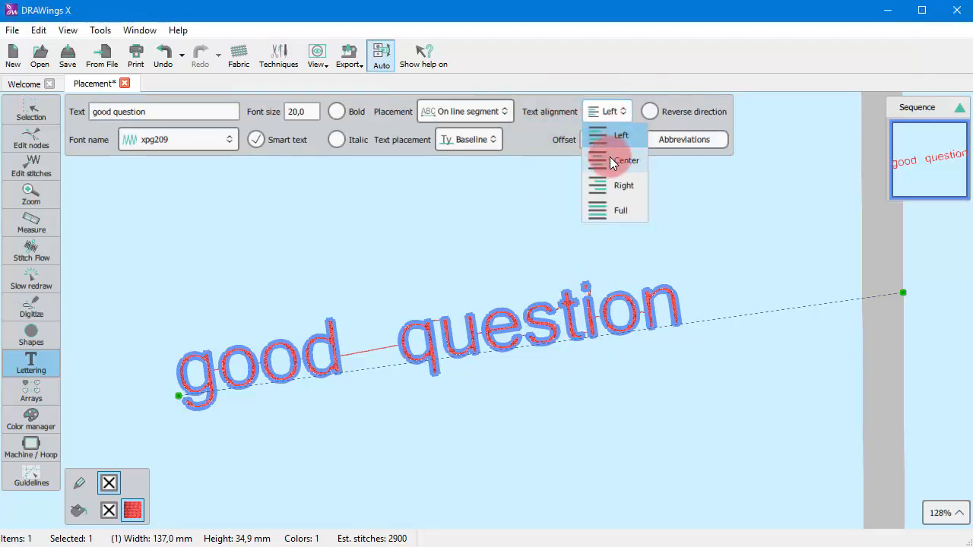
click(610, 159)
click(601, 113)
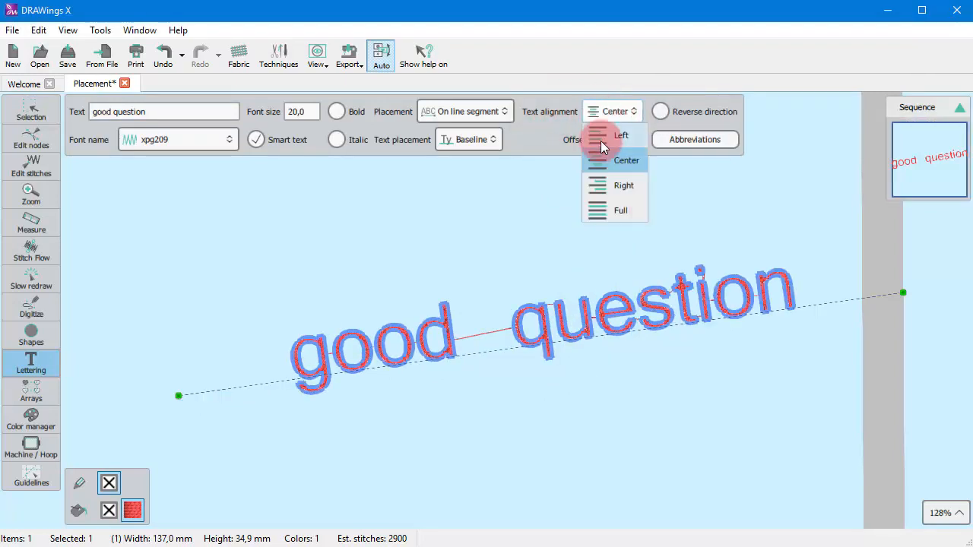
click(609, 179)
click(612, 113)
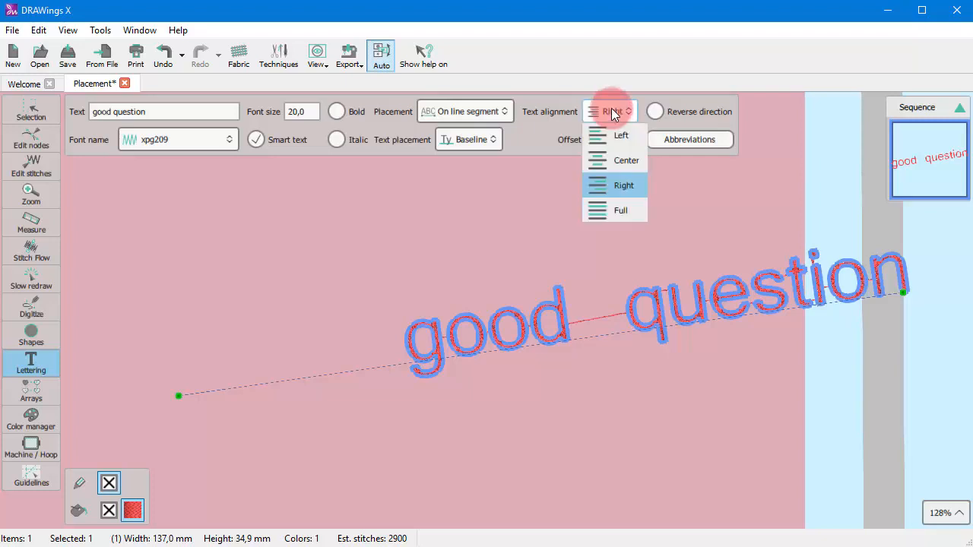
click(627, 207)
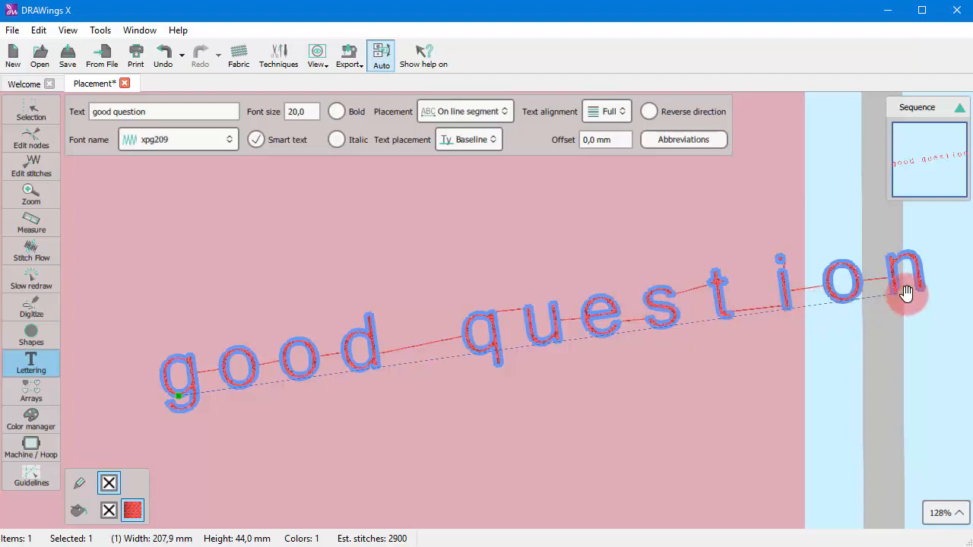
Shorten the line segment from its upper right end and set the text alignment to Left
drag(905, 293, 736, 324)
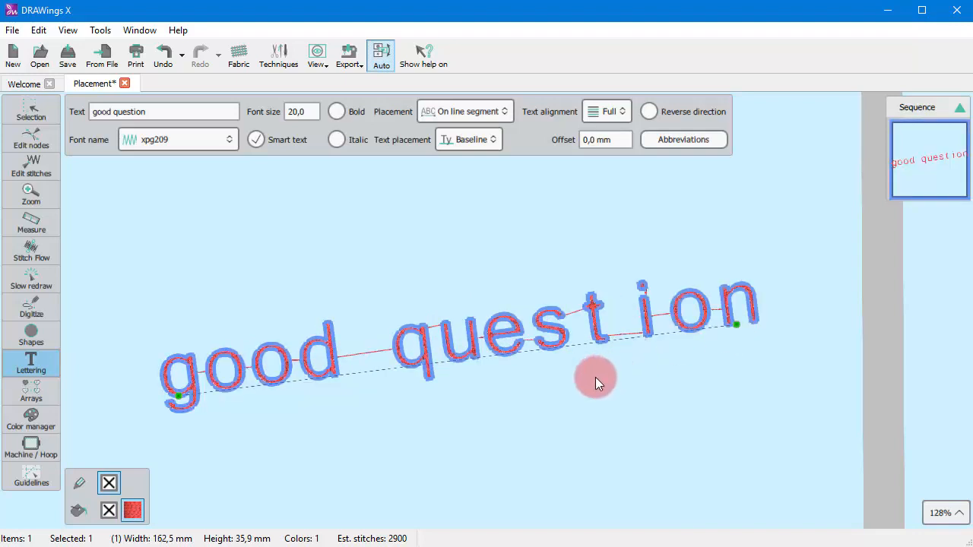
click(610, 111)
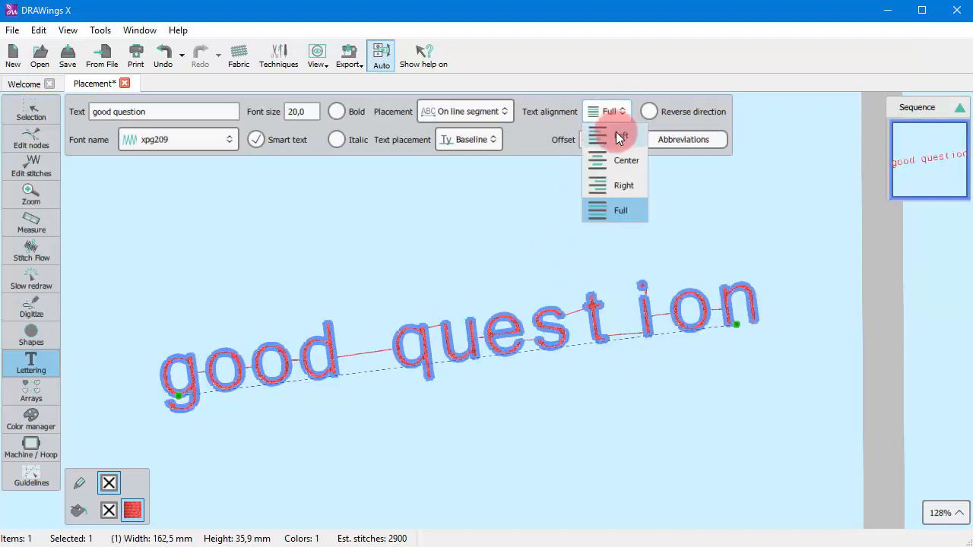
click(614, 137)
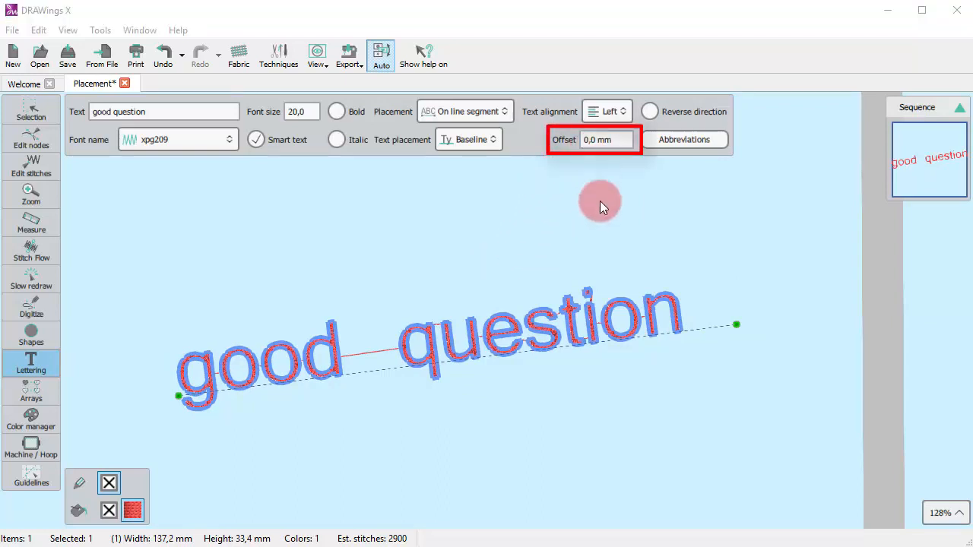
Set the text offset along the line segment to 20,0 mm
click(586, 141)
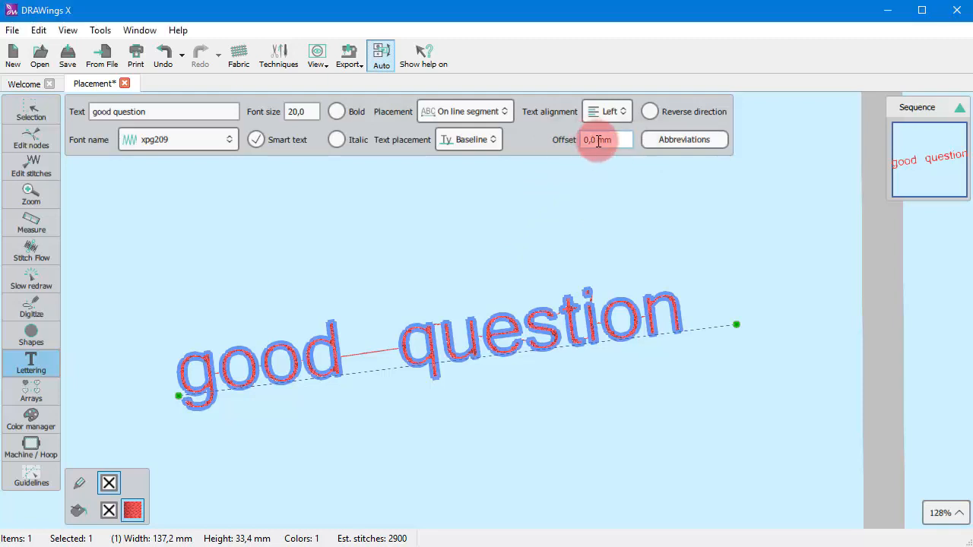
key(BackSpace)
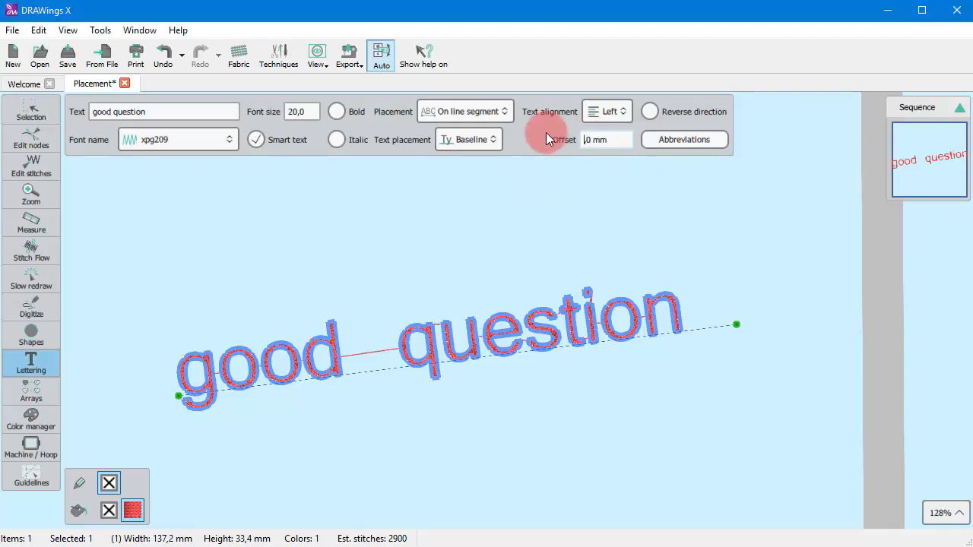
text(20,)
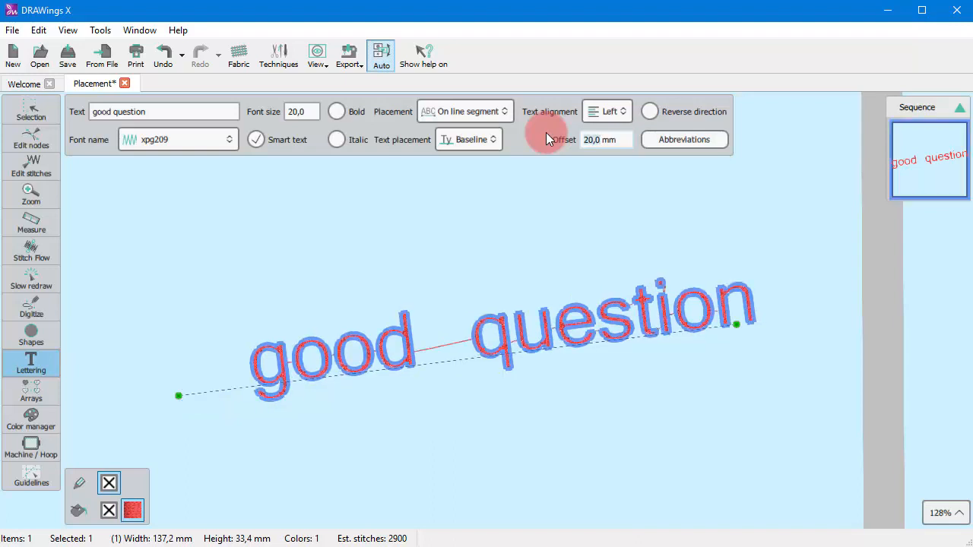
Reset the text offset along the line segment to 0,0 mm
key(BackSpace)
key(BackSpace)
key(BackSpace)
key(BackSpace)
text(0)
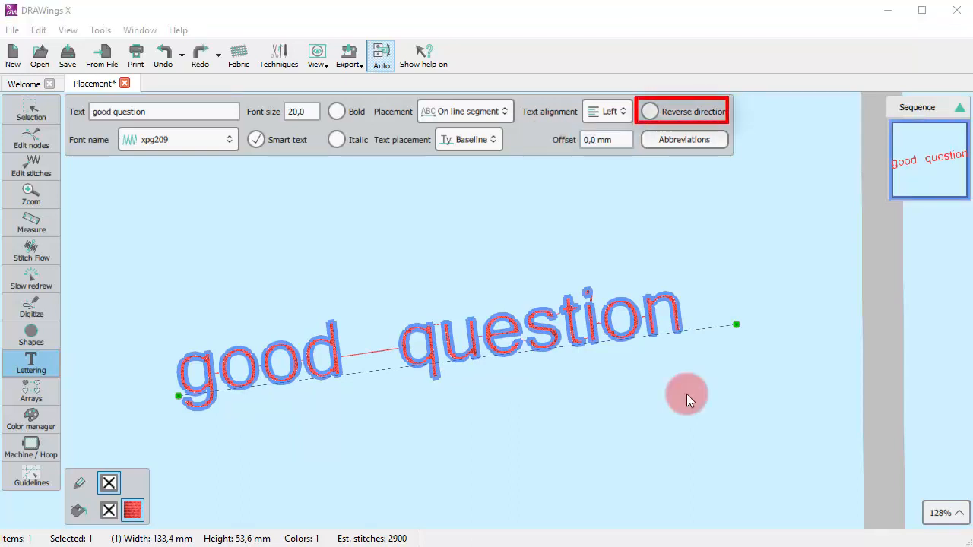
Reverse the text direction and lengthen the line segment at both ends
click(654, 112)
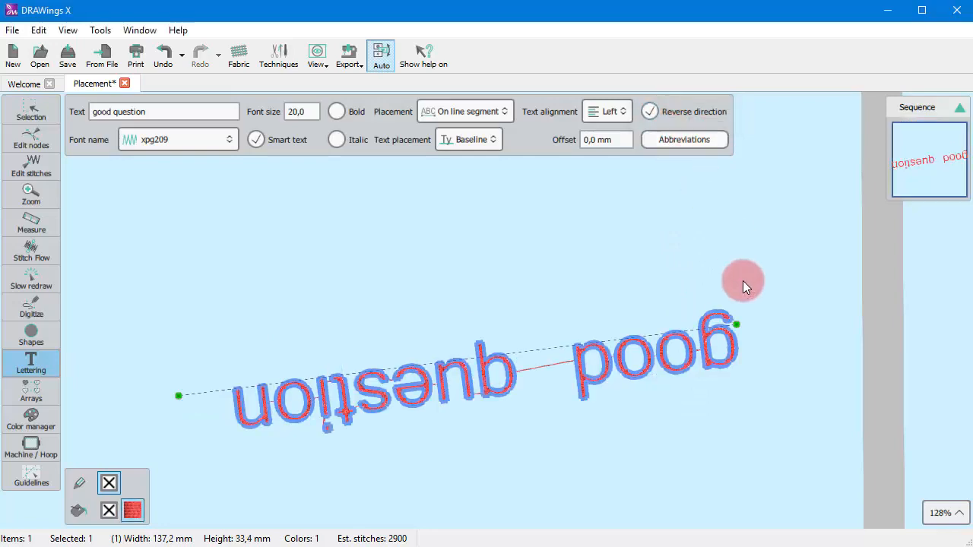
mouse_move(743, 328)
mouse_down()
mouse_move(830, 317)
mouse_move(820, 295)
mouse_move(687, 337)
mouse_move(729, 327)
mouse_up()
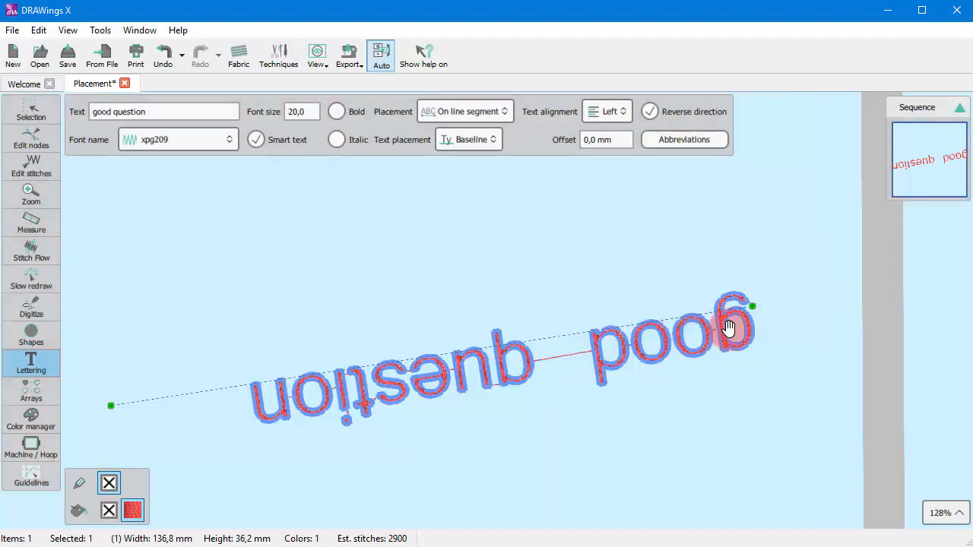
Turn off the reverse direction option for the text on the line segment
click(700, 112)
click(700, 112)
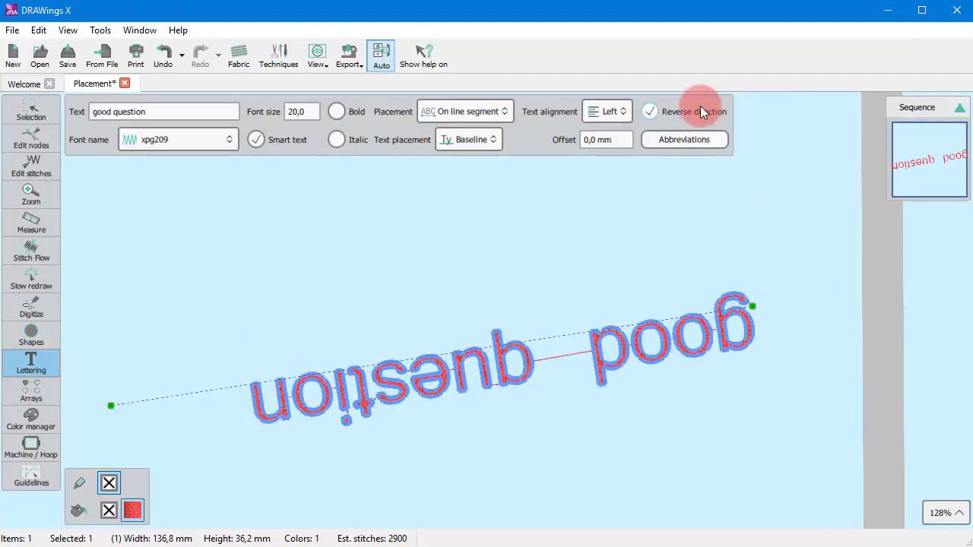
click(700, 112)
click(628, 314)
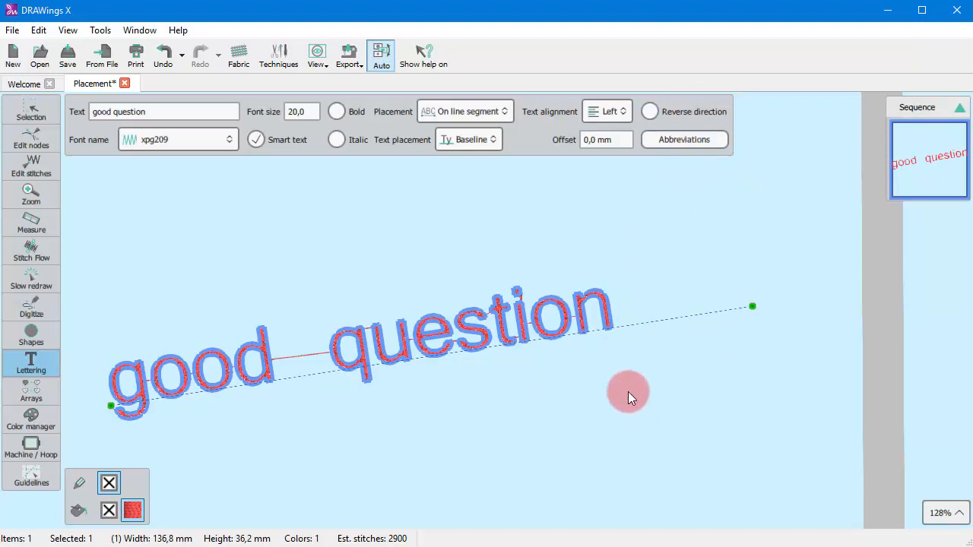
Set the text placement relative to the line segment to Bottom for the "good question" lettering
click(448, 140)
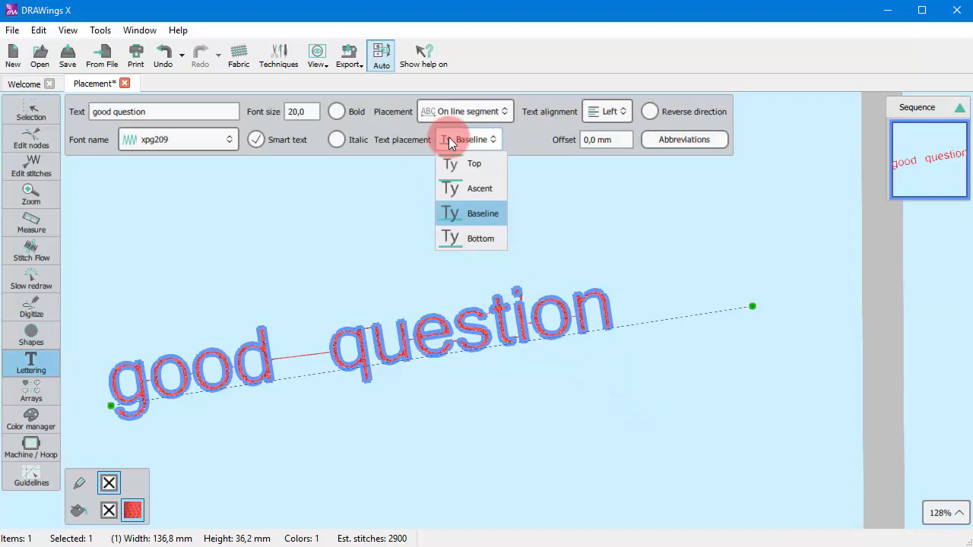
click(534, 213)
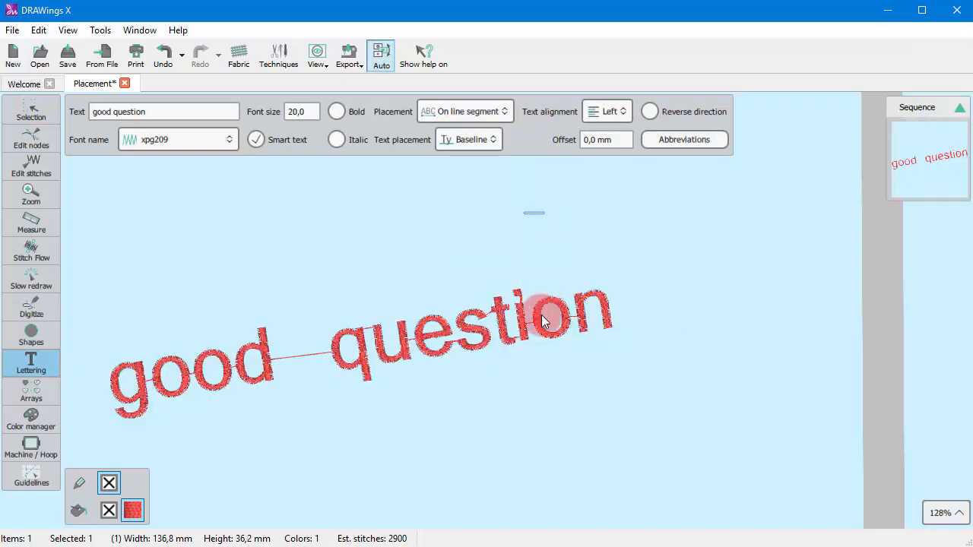
click(505, 327)
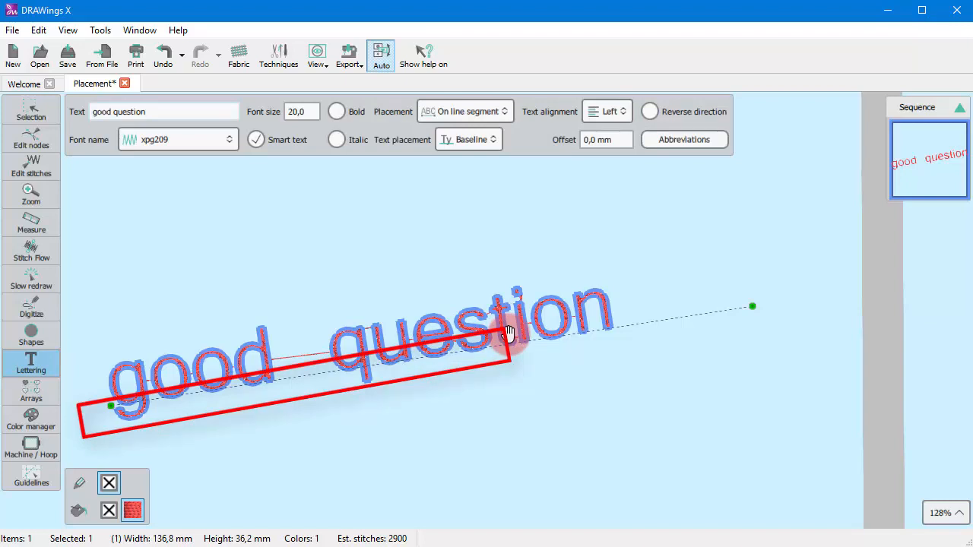
click(489, 147)
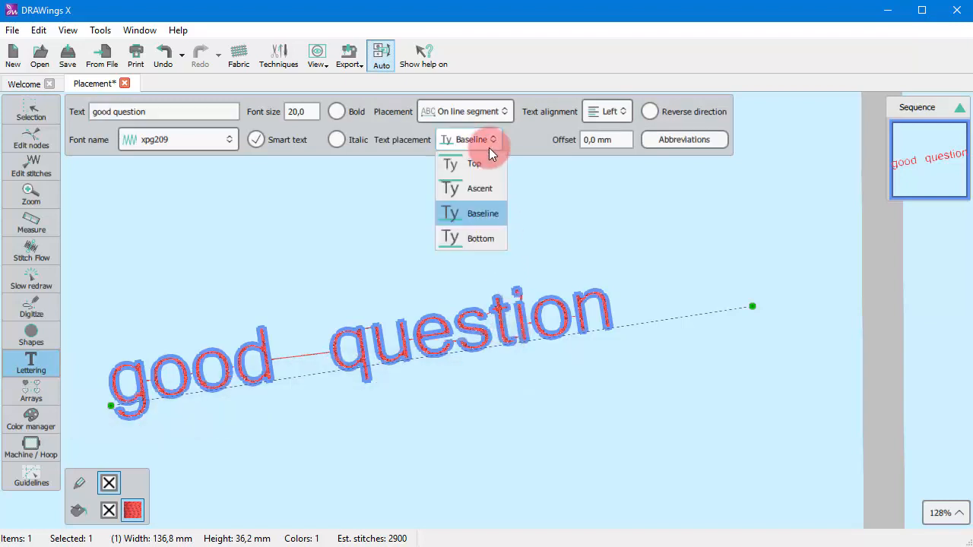
click(482, 242)
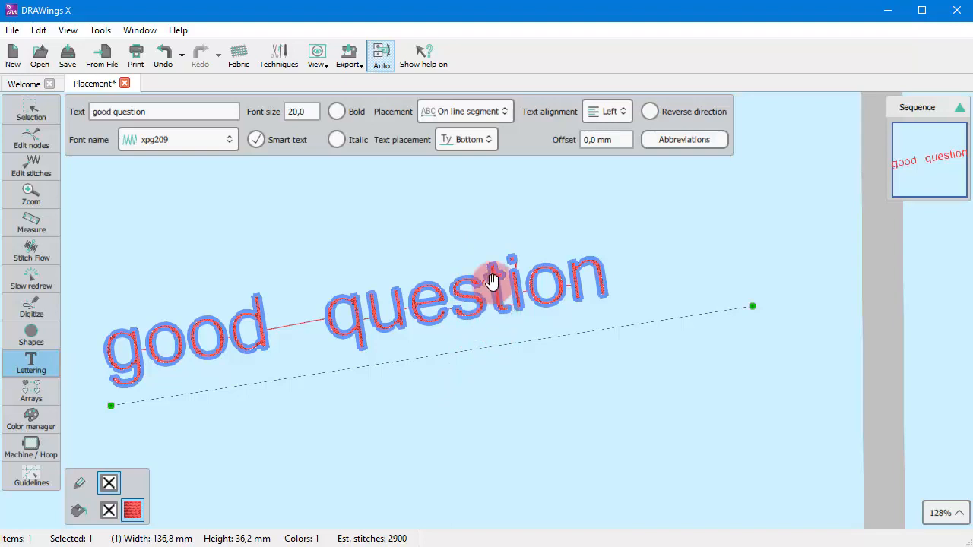
Try the Ascent text placement, and set the lettering's placement relative to the line to Top
click(477, 136)
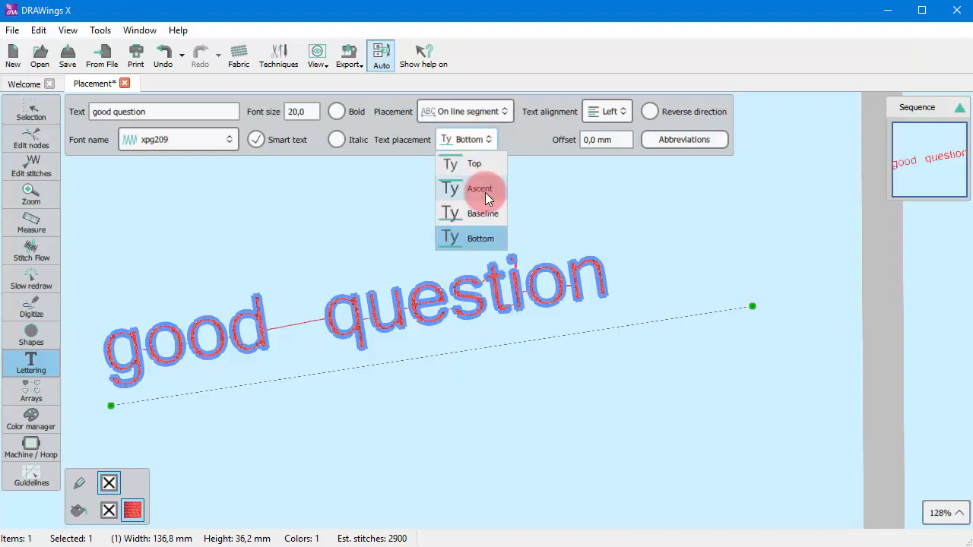
click(485, 184)
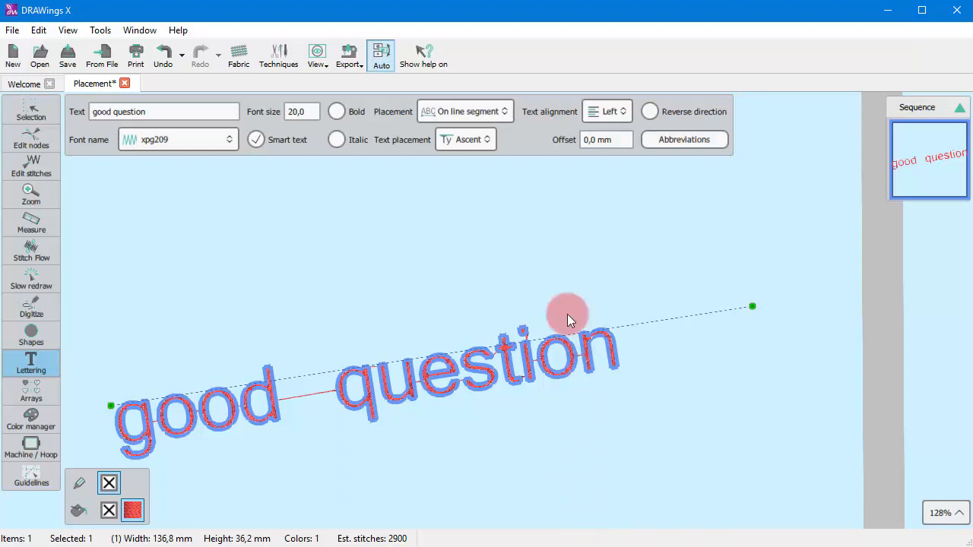
click(476, 140)
click(474, 163)
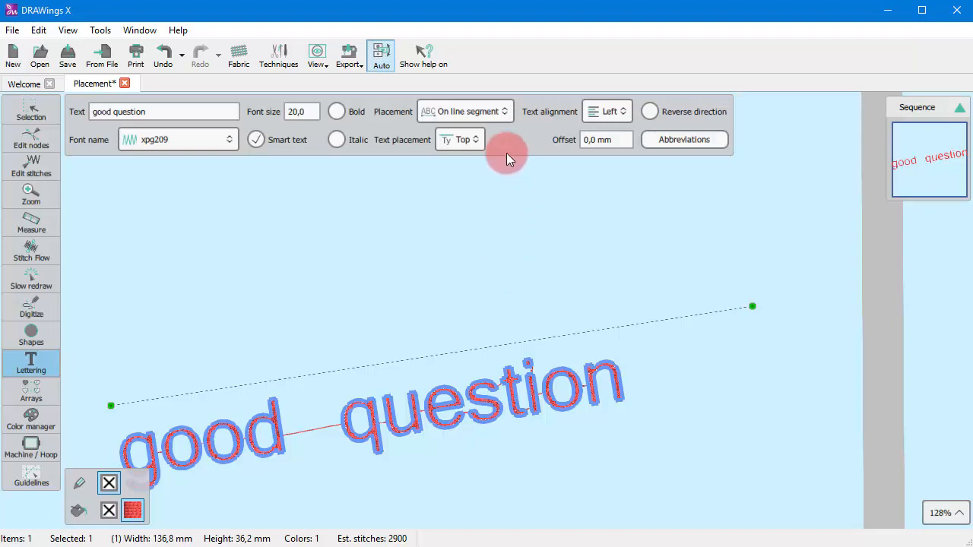
Set the lettering's text placement to Baseline and change its placement to On arc
click(475, 139)
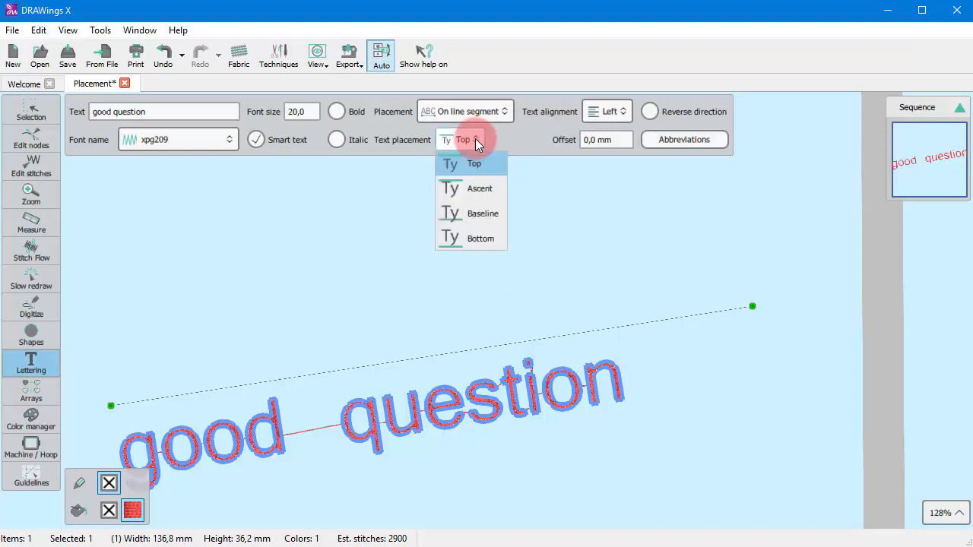
click(480, 213)
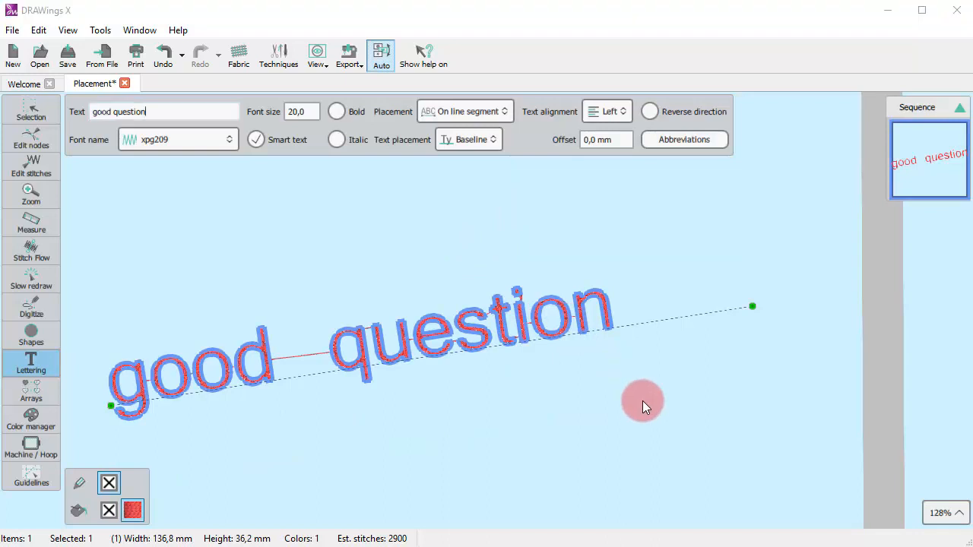
click(492, 115)
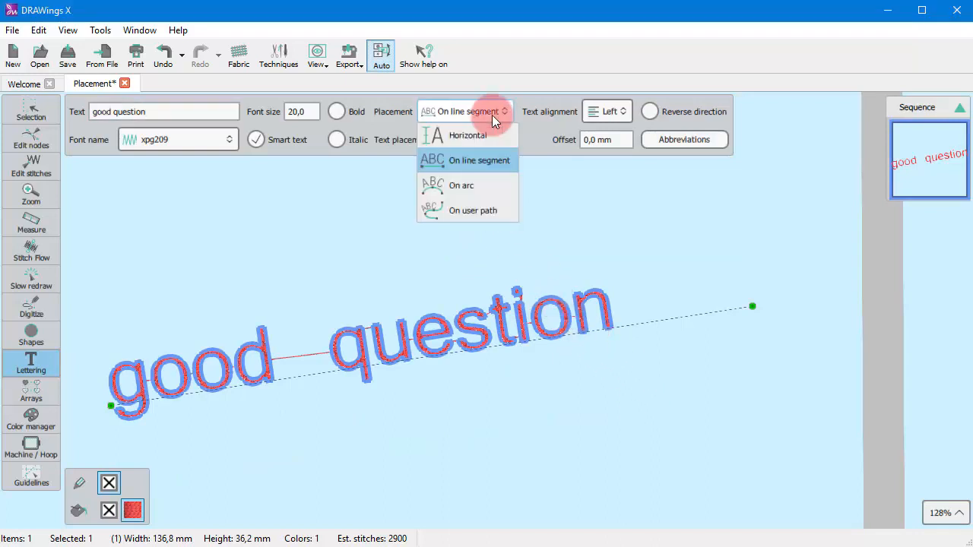
click(482, 187)
scroll(462, 410, down, 4)
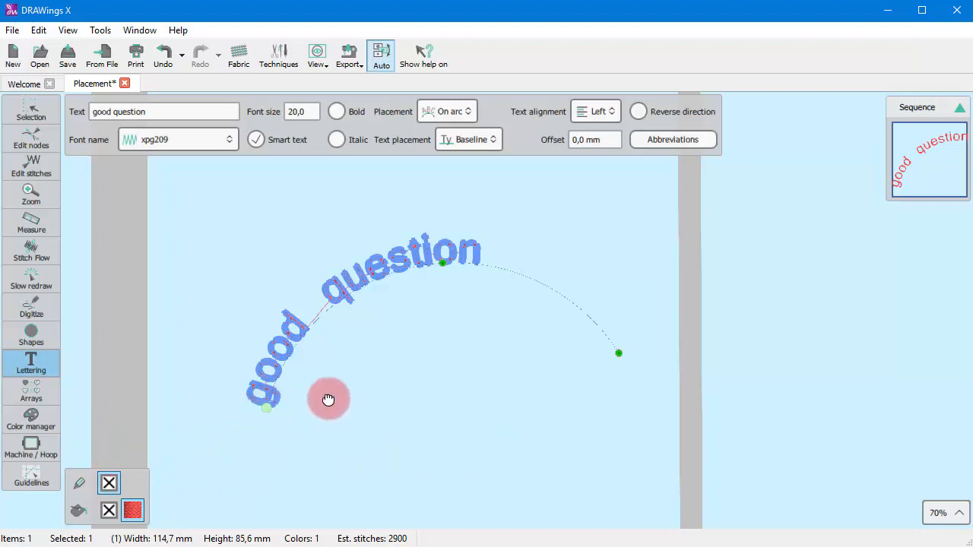
Reshape the arc under "good question" by moving both end points and lowering its middle point
drag(326, 397, 214, 399)
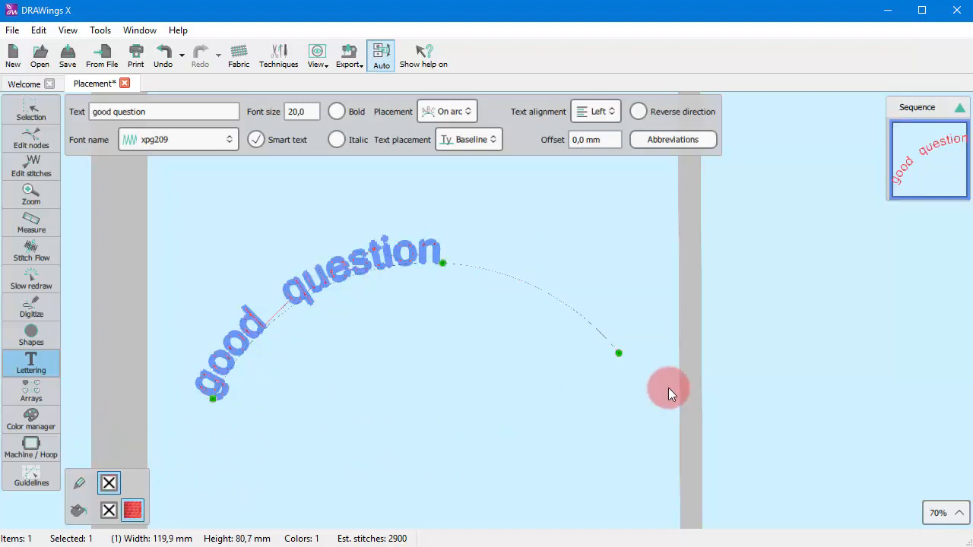
drag(620, 354, 612, 421)
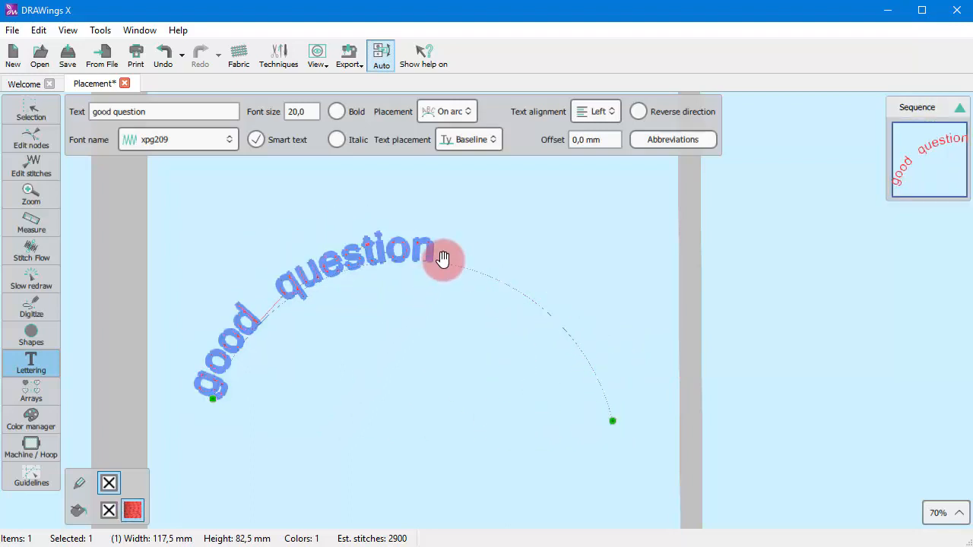
drag(442, 262, 431, 322)
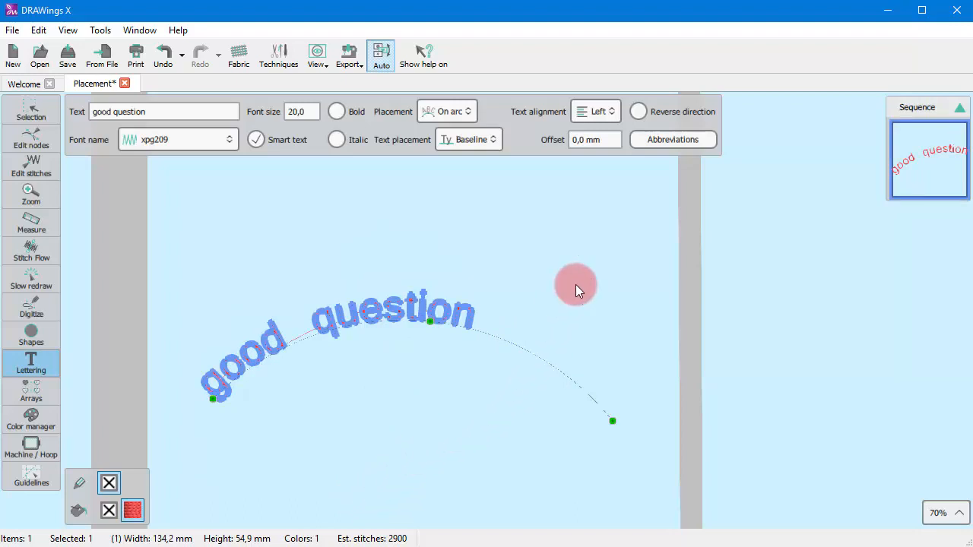
Try Bottom text placement and Center text alignment for the lettering on the arc
click(489, 142)
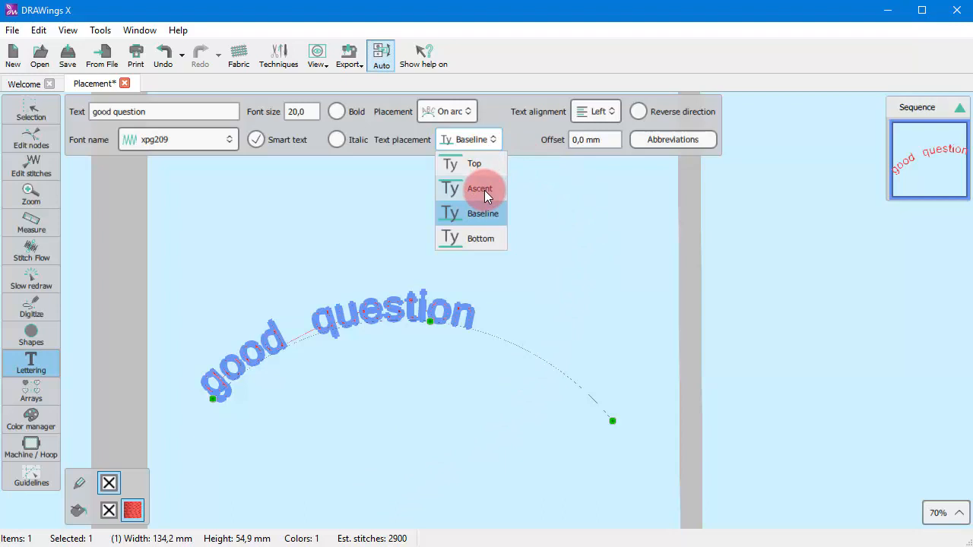
click(485, 239)
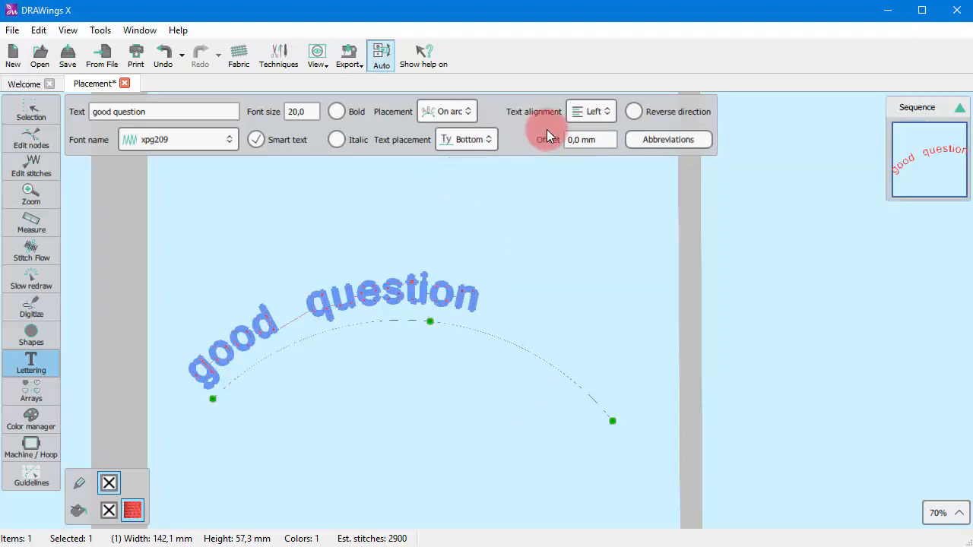
click(585, 112)
click(592, 161)
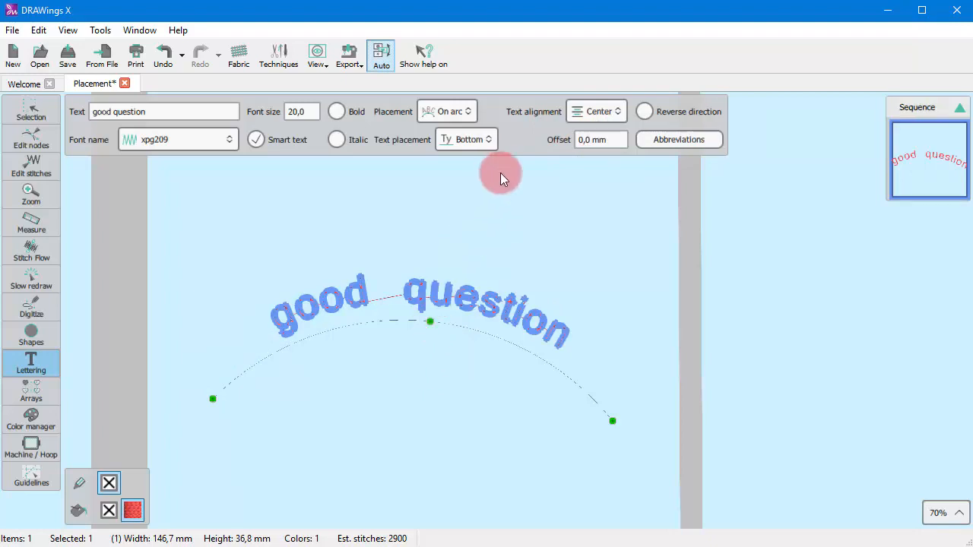
Return the lettering on the arc to Baseline text placement and Left text alignment
click(477, 140)
click(477, 213)
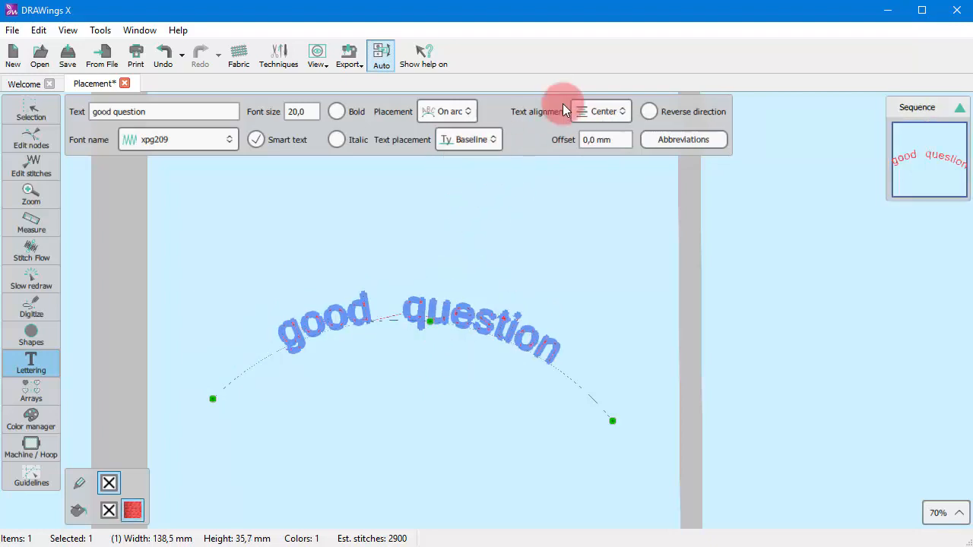
click(603, 111)
click(589, 137)
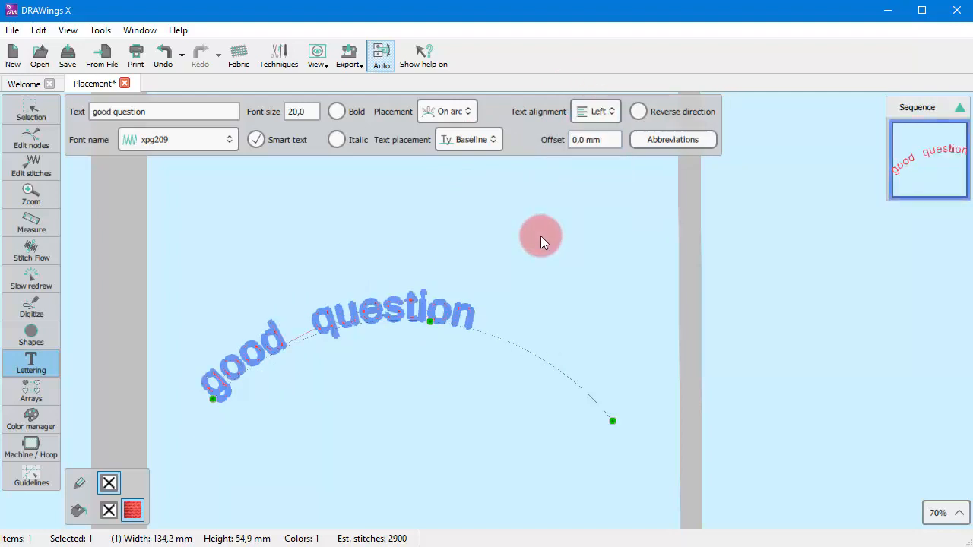
Change the lettering's placement to On user path and shift the lettering slightly together with its path
click(466, 114)
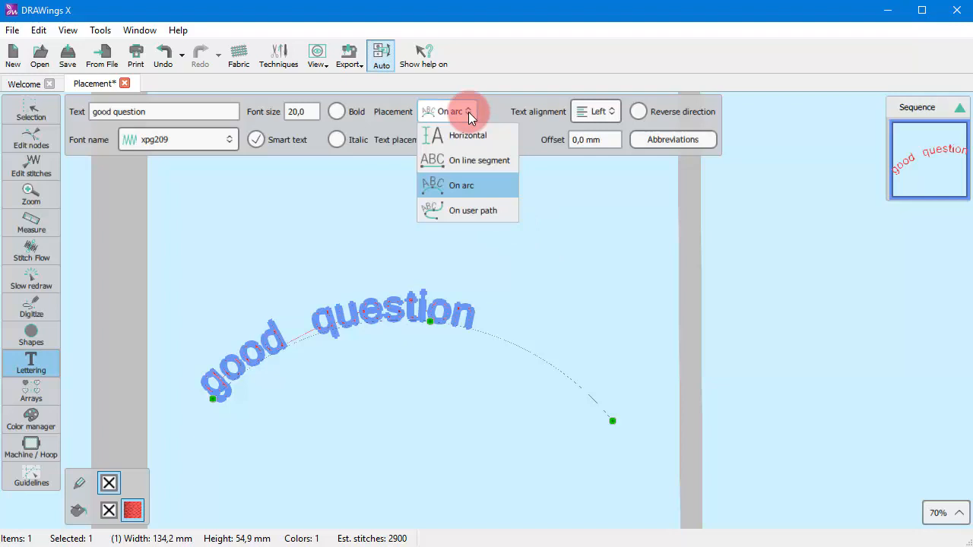
click(489, 217)
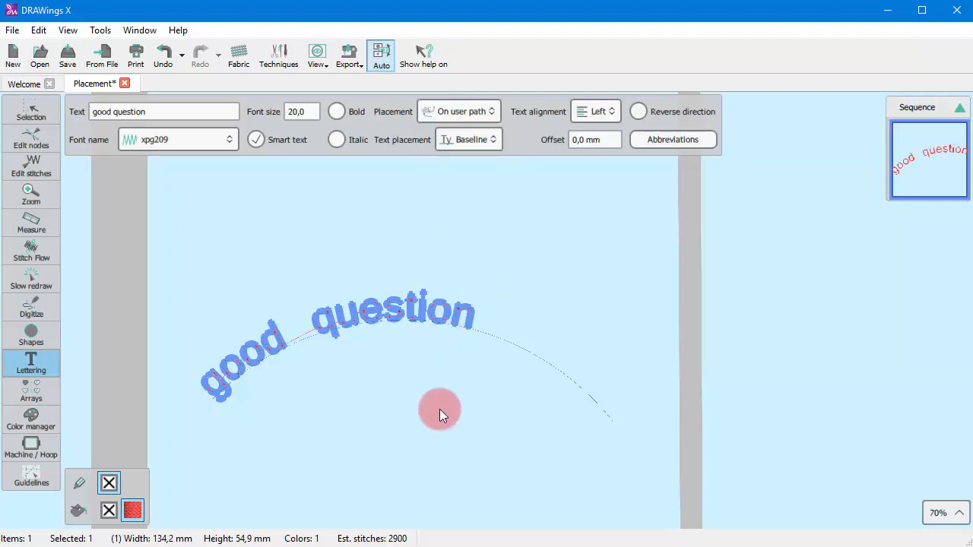
drag(437, 306, 428, 337)
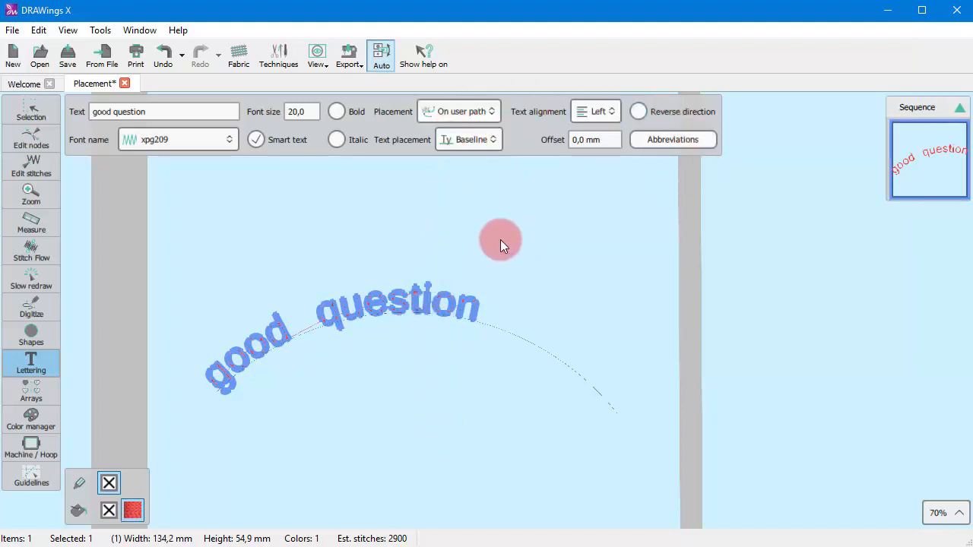
Set the text alignment on the user path to Center
click(589, 111)
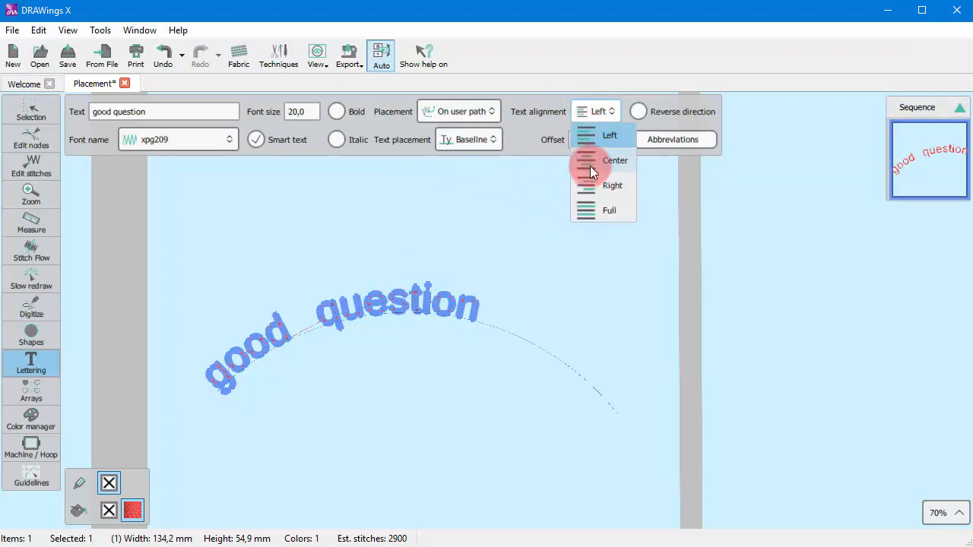
click(597, 160)
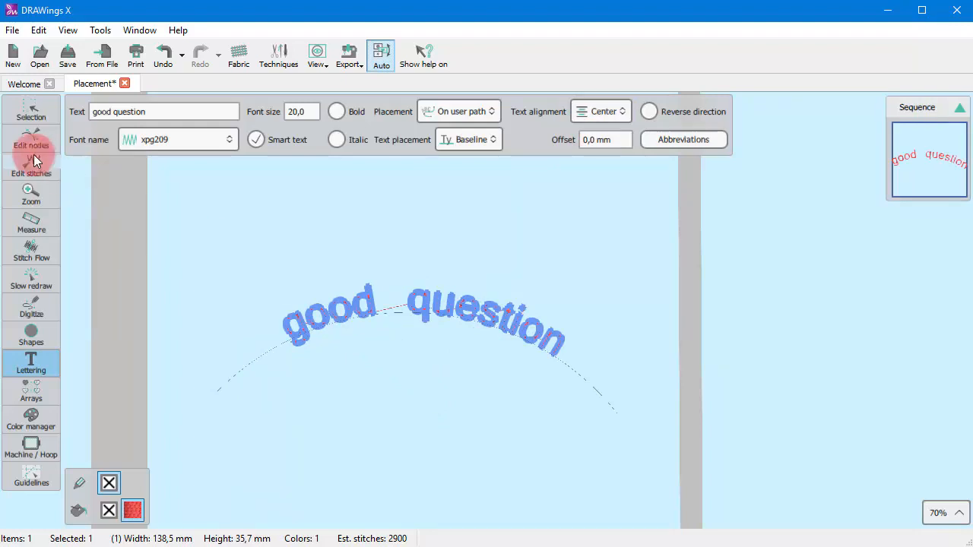
Edit the nodes of the text path and add a node between the words "good" and "question"
click(30, 134)
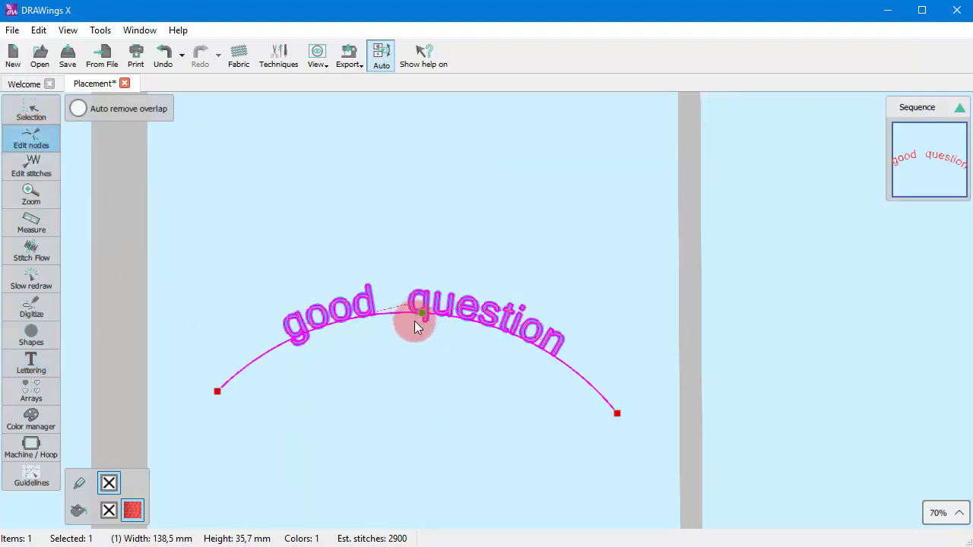
scroll(414, 321, up, 1)
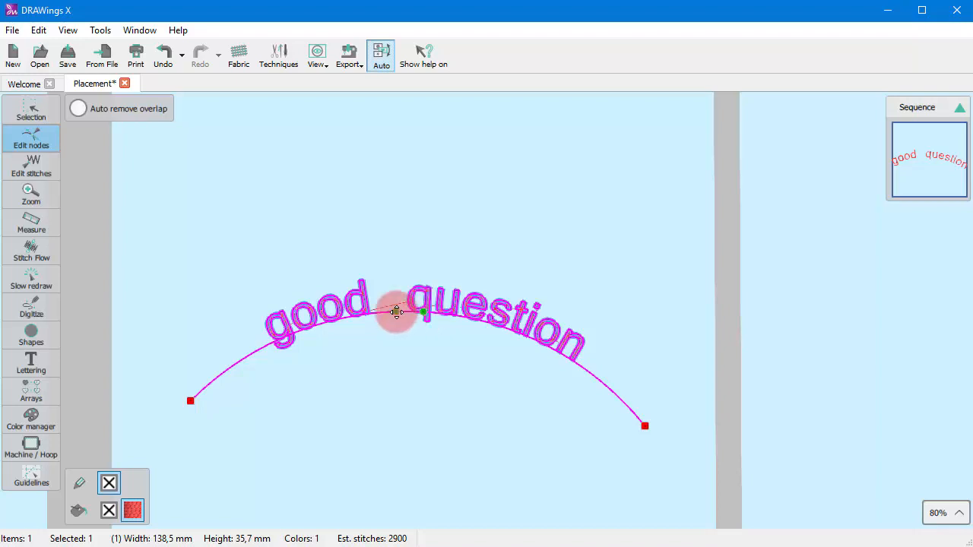
mouse_move(396, 313)
mouse_down()
mouse_move(428, 317)
mouse_move(389, 313)
mouse_up()
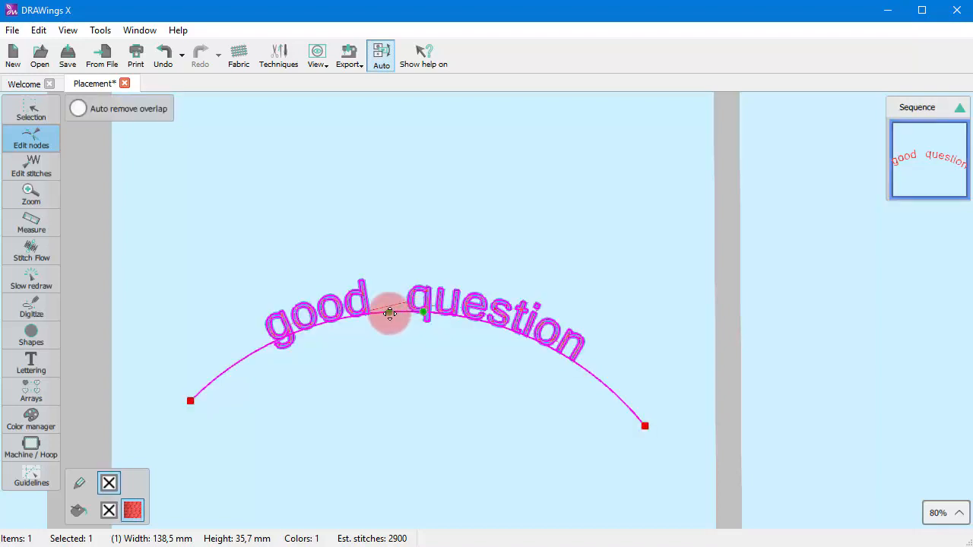
right_click(389, 313)
click(416, 380)
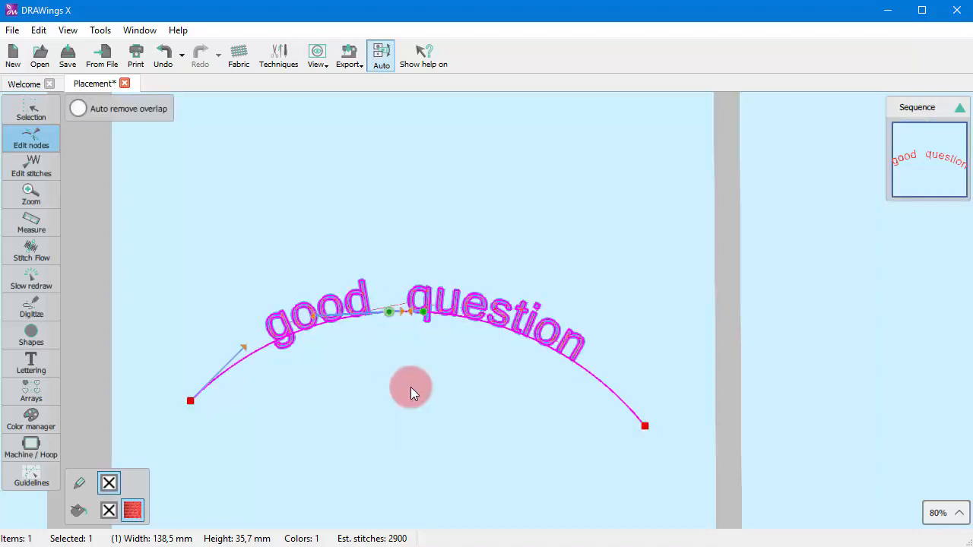
Convert the path segments beneath "good" and "question" to straight lines
right_click(318, 332)
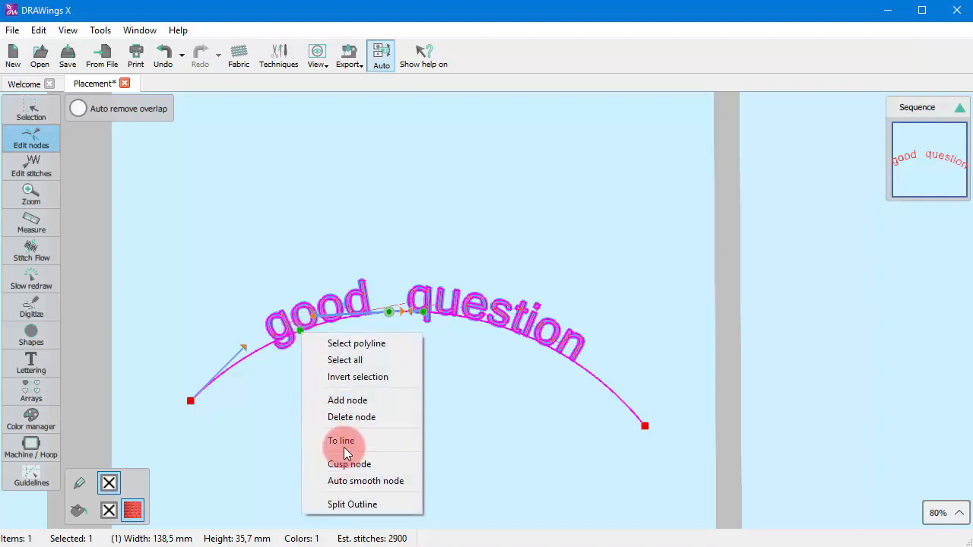
click(341, 439)
right_click(491, 325)
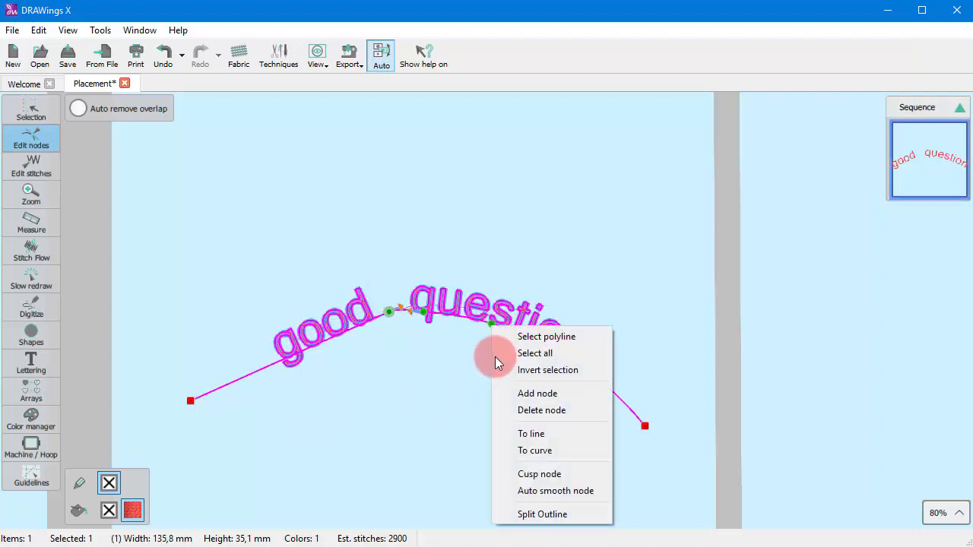
click(521, 432)
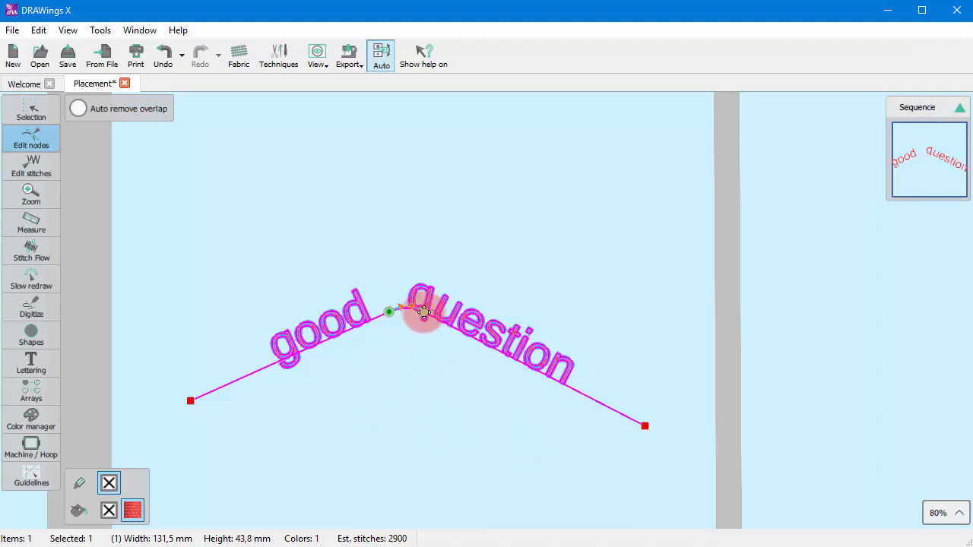
Remove the middle node beneath the start of "question" and reshape the curved end of the text path
drag(422, 320, 449, 342)
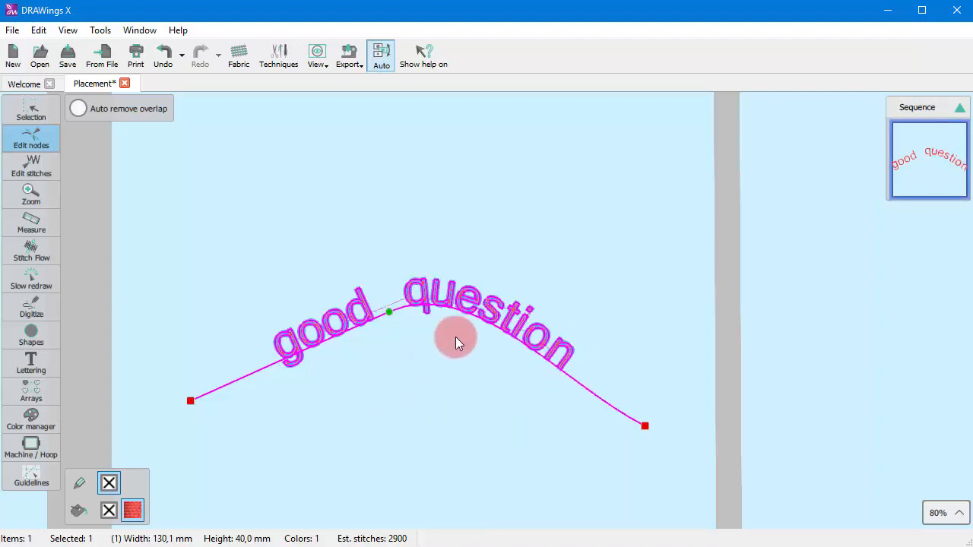
click(396, 395)
click(365, 314)
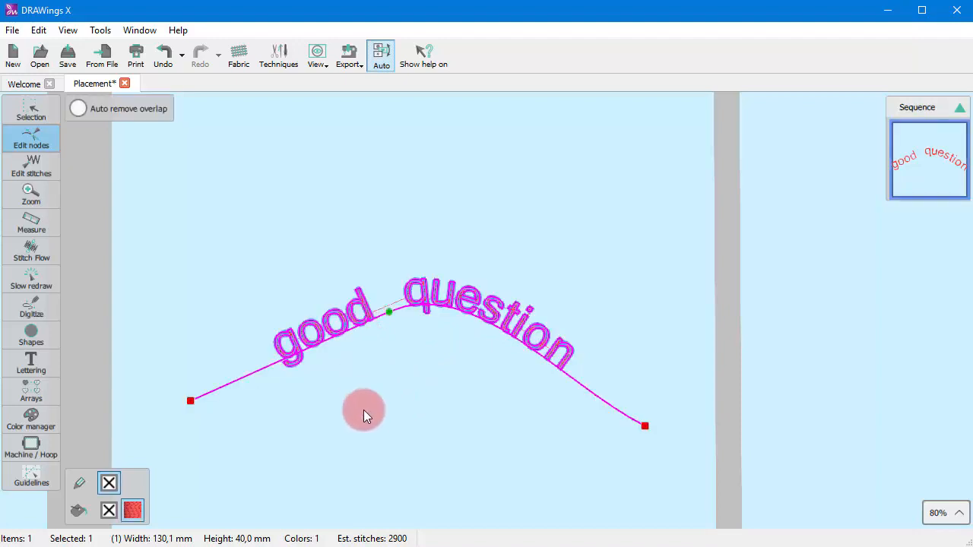
click(644, 426)
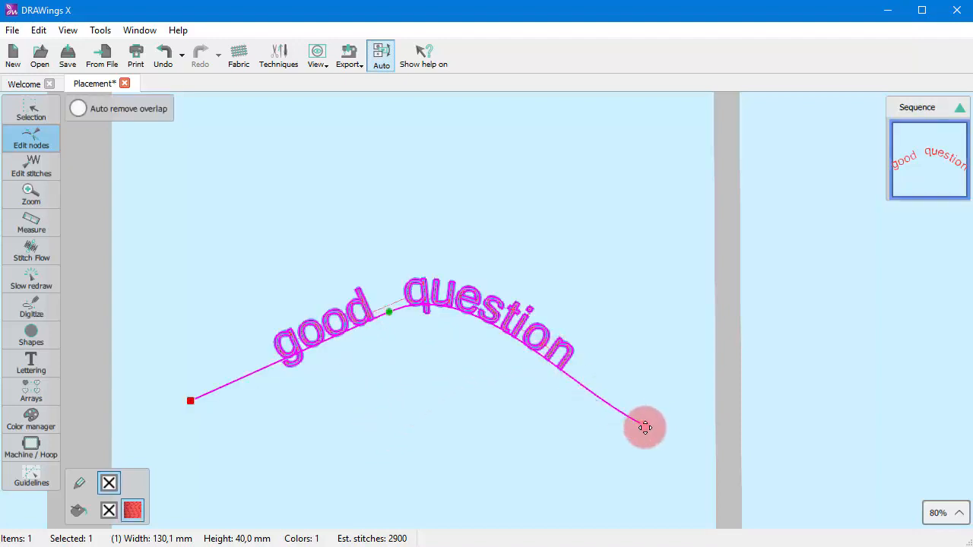
drag(560, 389, 623, 378)
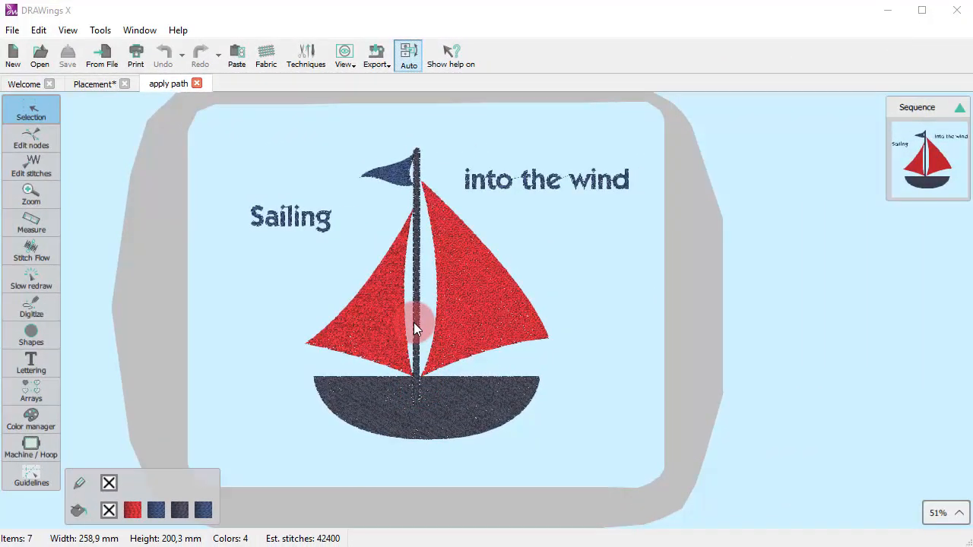
Create a Running autoborder to the outside of the left sail at a distance of 2.0 mm with one repeat
scroll(413, 326, up, 2)
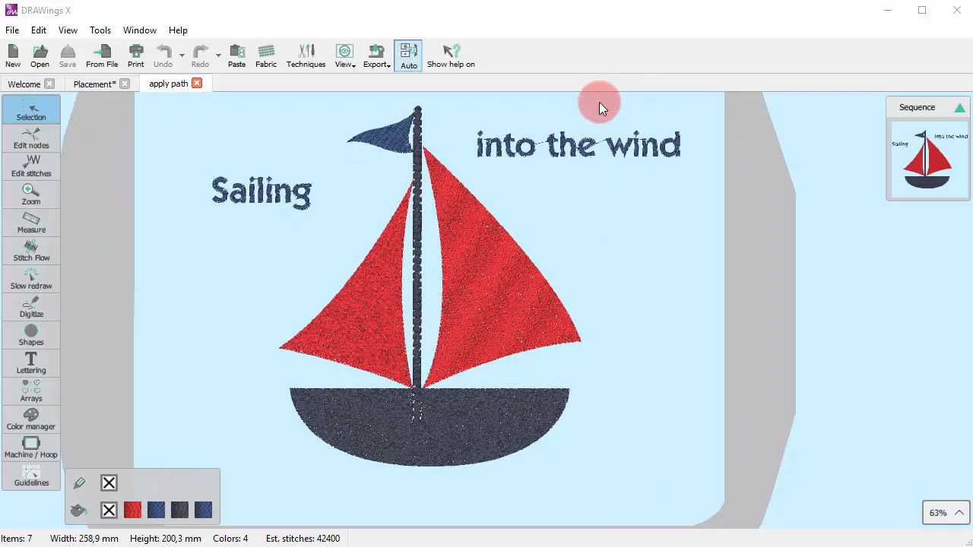
scroll(586, 133, up, 1)
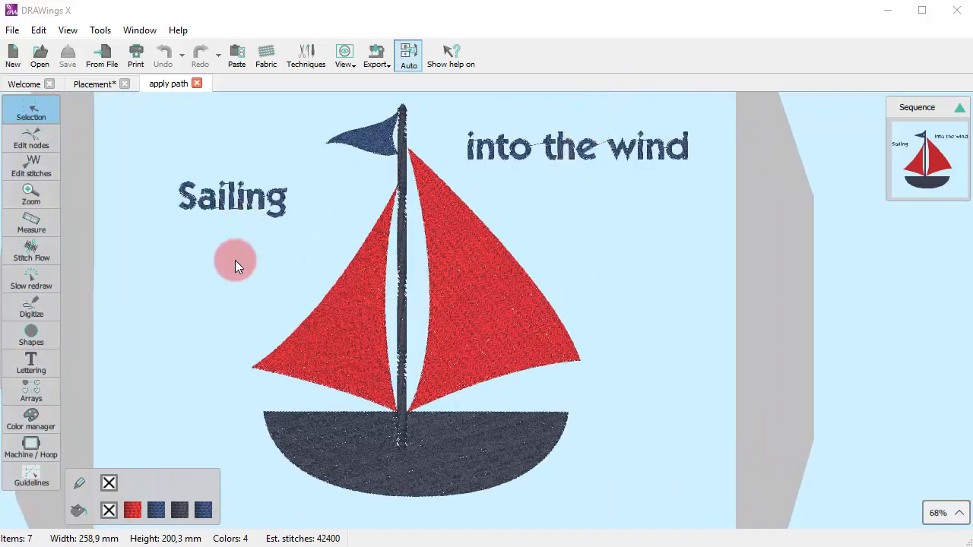
click(350, 327)
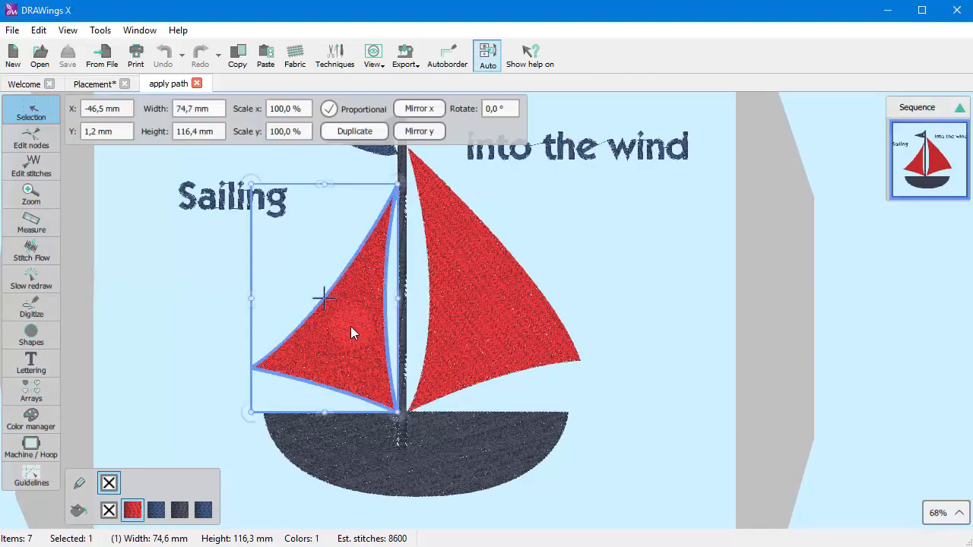
shift+click(492, 314)
click(357, 309)
right_click(352, 311)
click(401, 317)
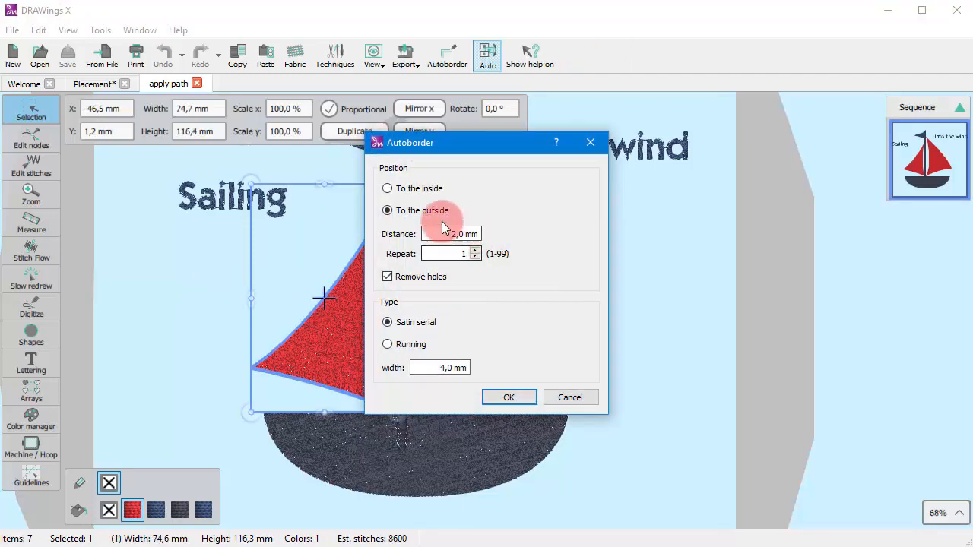
click(387, 345)
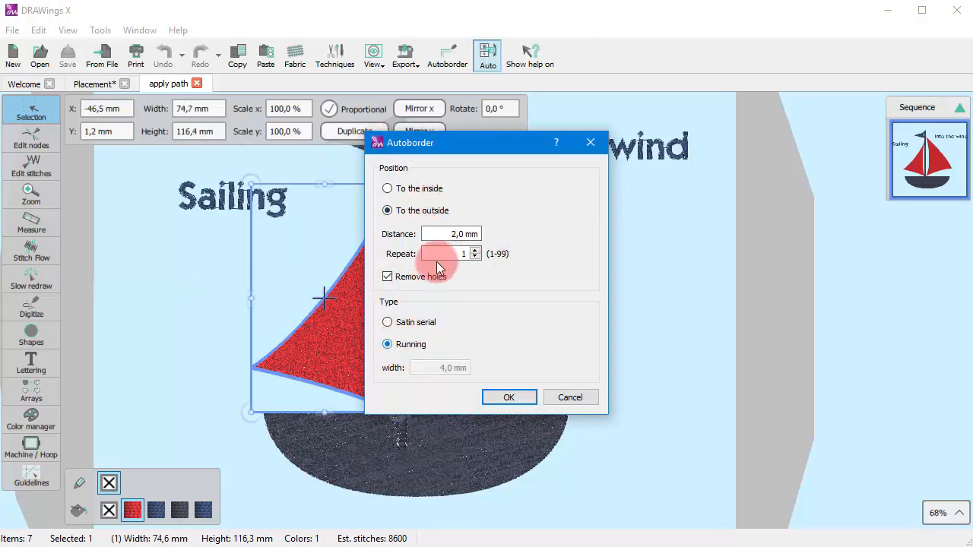
click(509, 397)
Create a Running autoborder to the outside of the right sail at a distance of 2.0 mm with one repeat
click(466, 297)
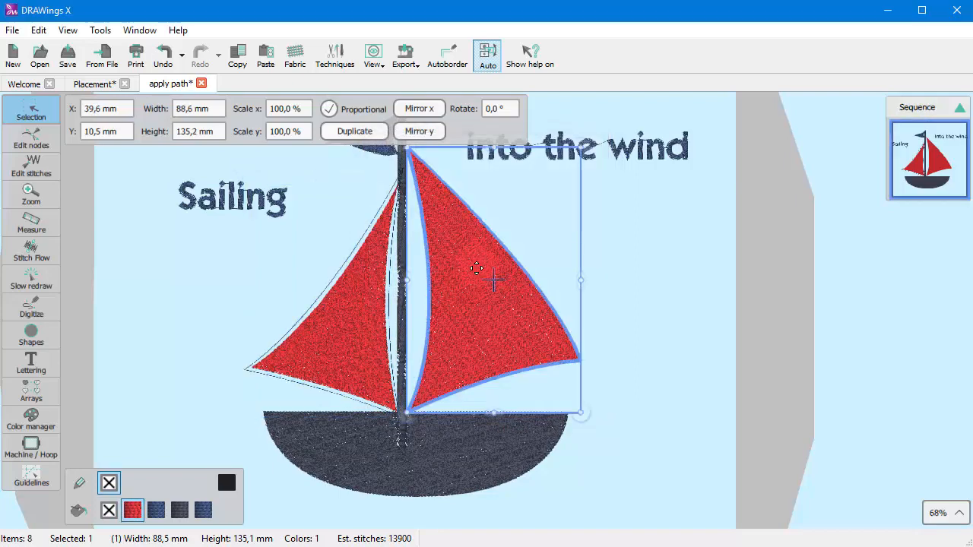
right_click(478, 268)
click(498, 277)
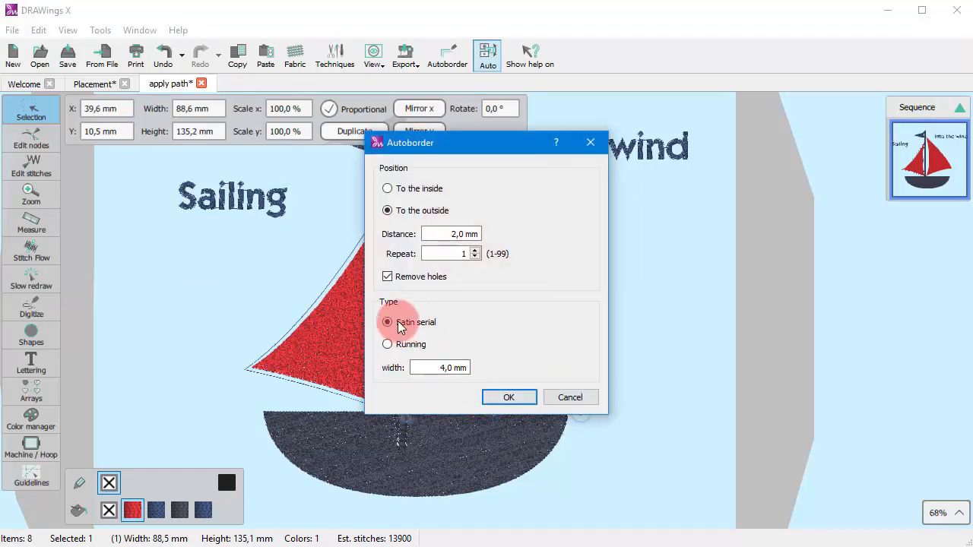
click(404, 347)
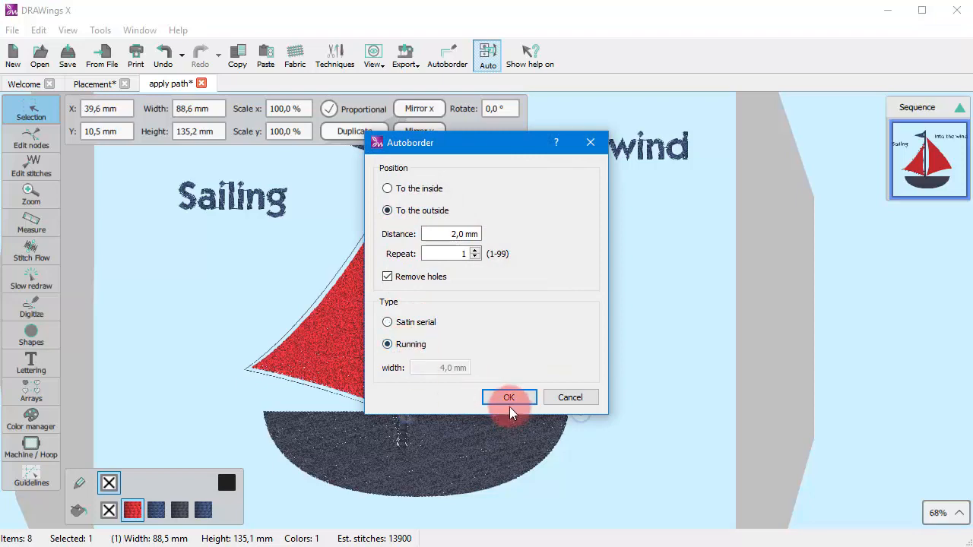
click(508, 396)
click(642, 314)
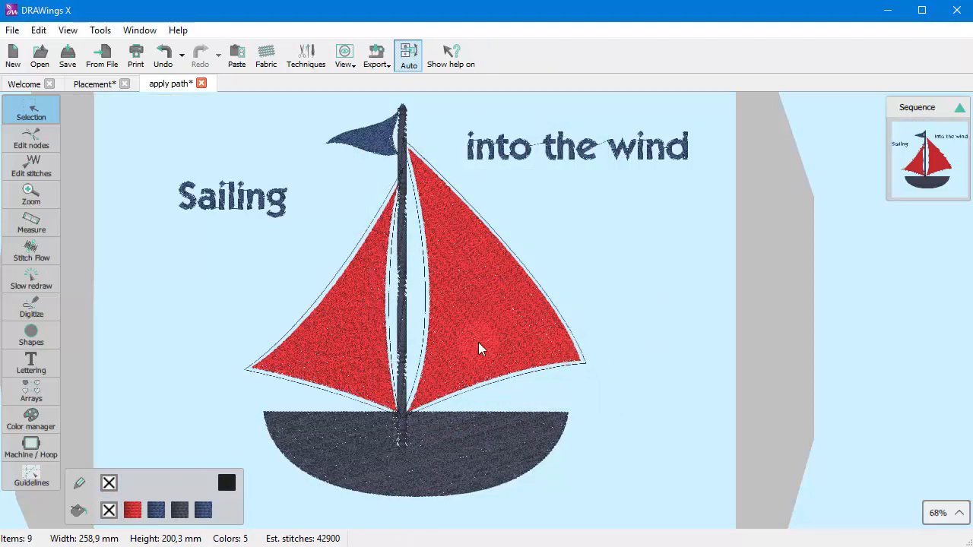
Split the outline of the left sail's border near its lower outer corner and near its top
click(331, 280)
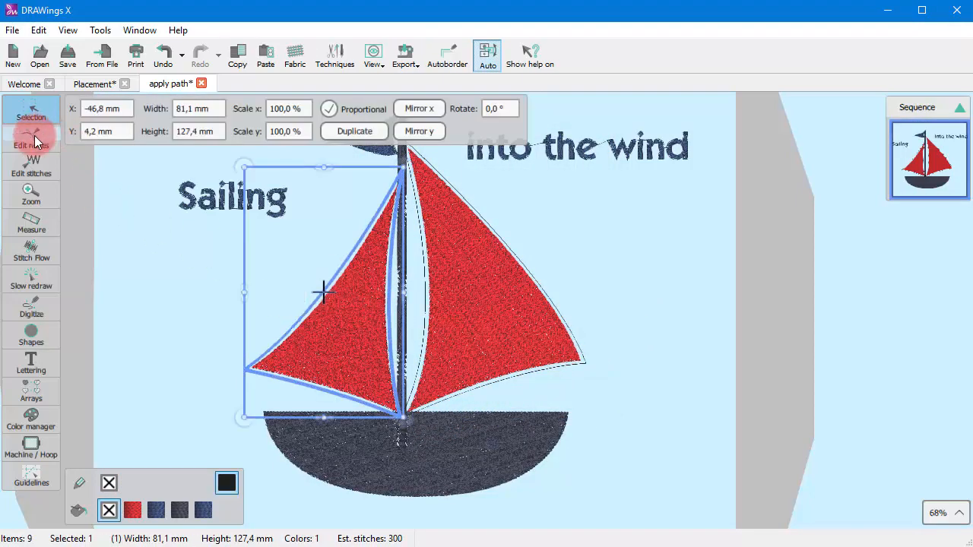
click(32, 137)
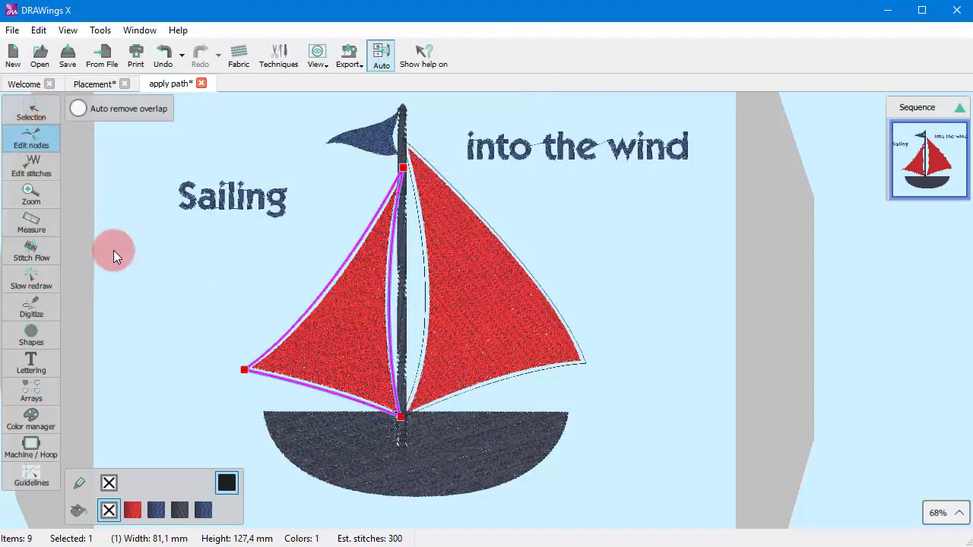
right_click(253, 360)
click(298, 473)
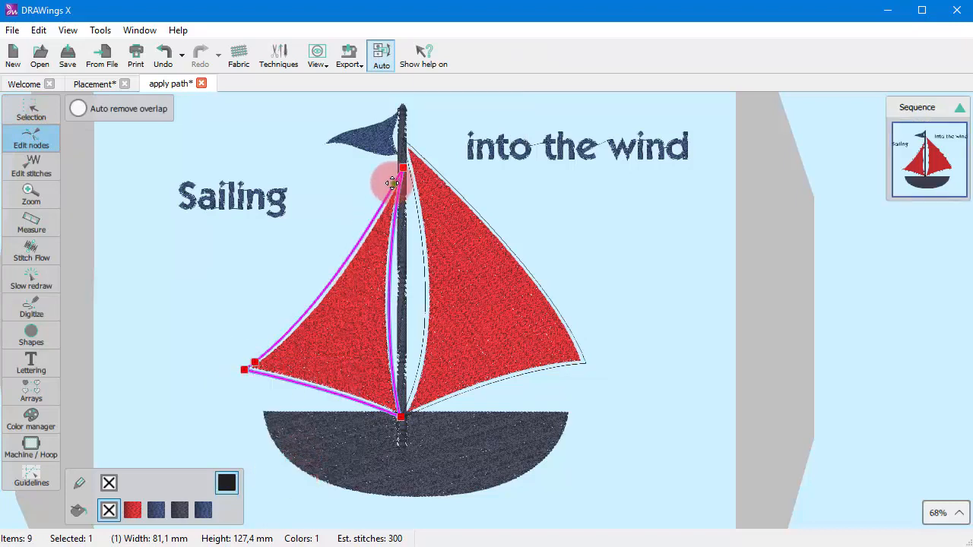
right_click(392, 182)
click(394, 187)
right_click(395, 179)
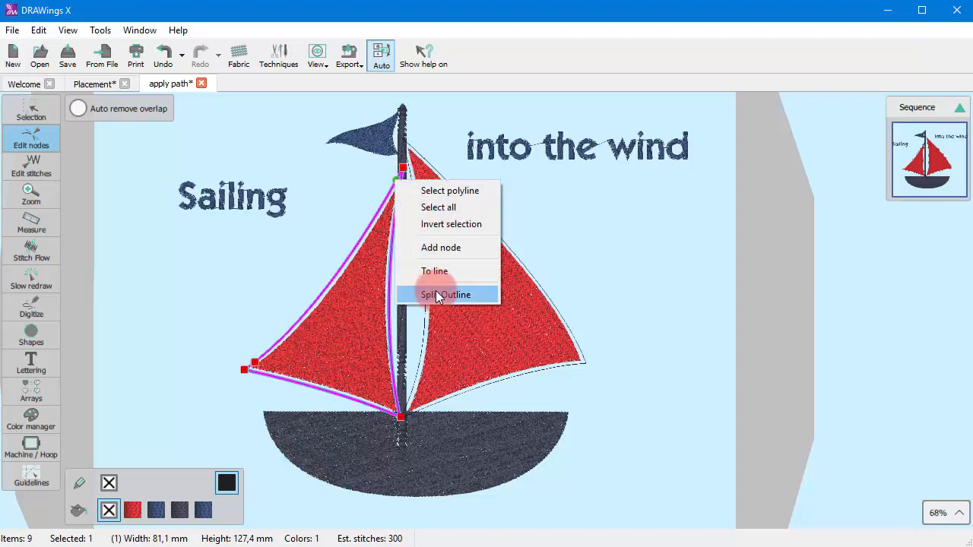
click(436, 290)
Split the outline of the right sail's border near its top and just above its lower outer corner
click(427, 165)
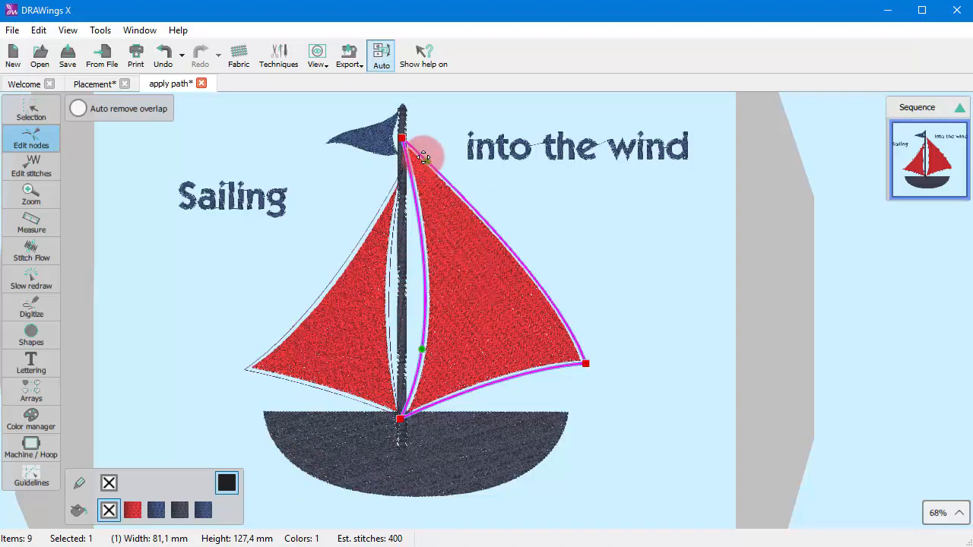
right_click(417, 149)
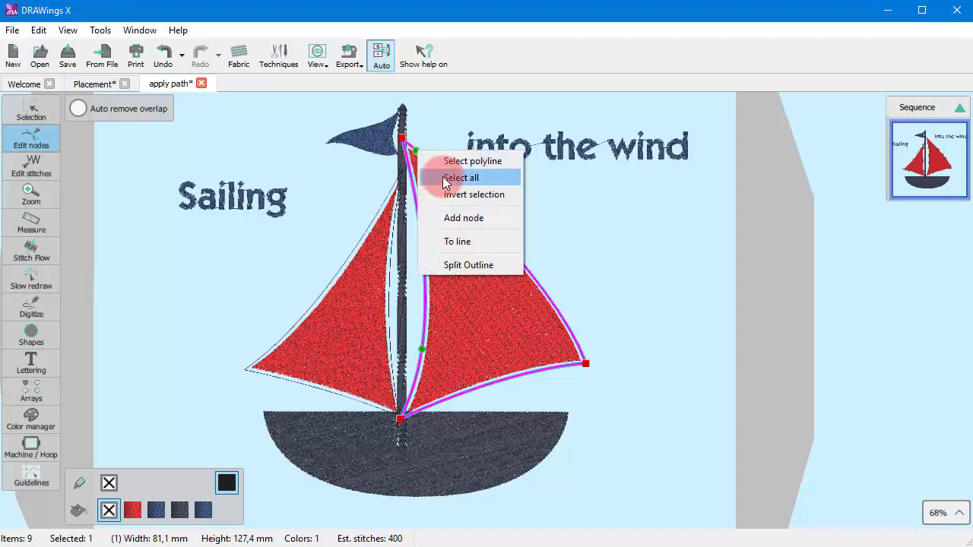
click(467, 263)
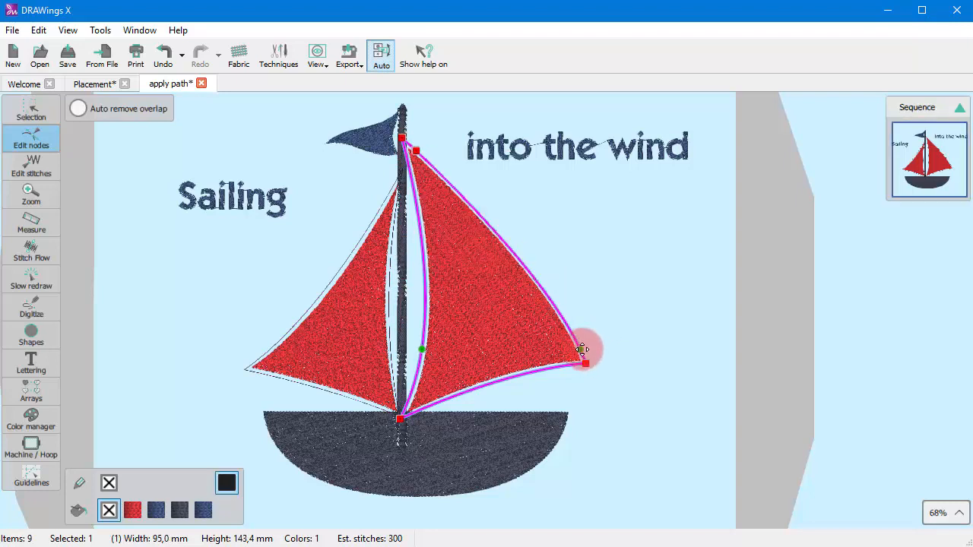
right_click(582, 350)
click(672, 459)
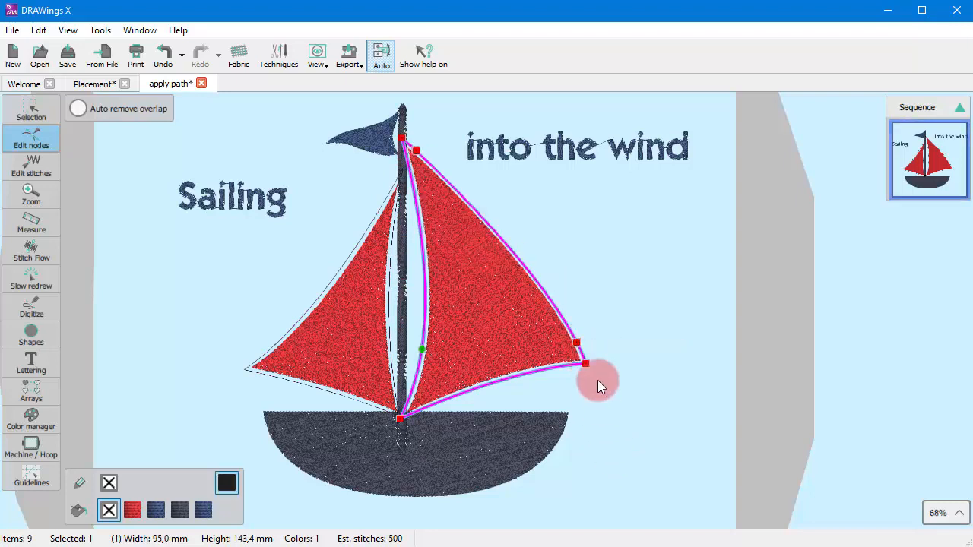
click(633, 306)
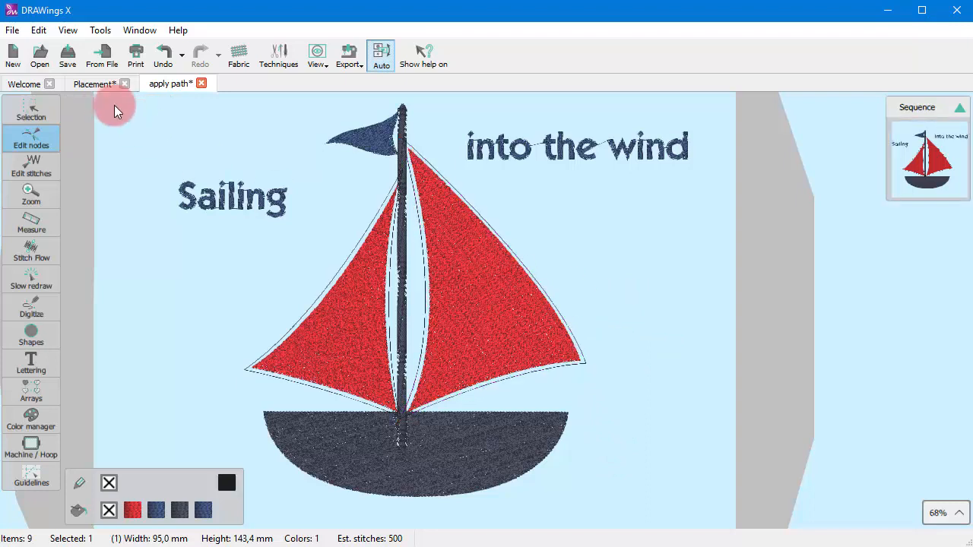
Break apart the left sail's border and delete the part along the mast and lower edge
click(35, 107)
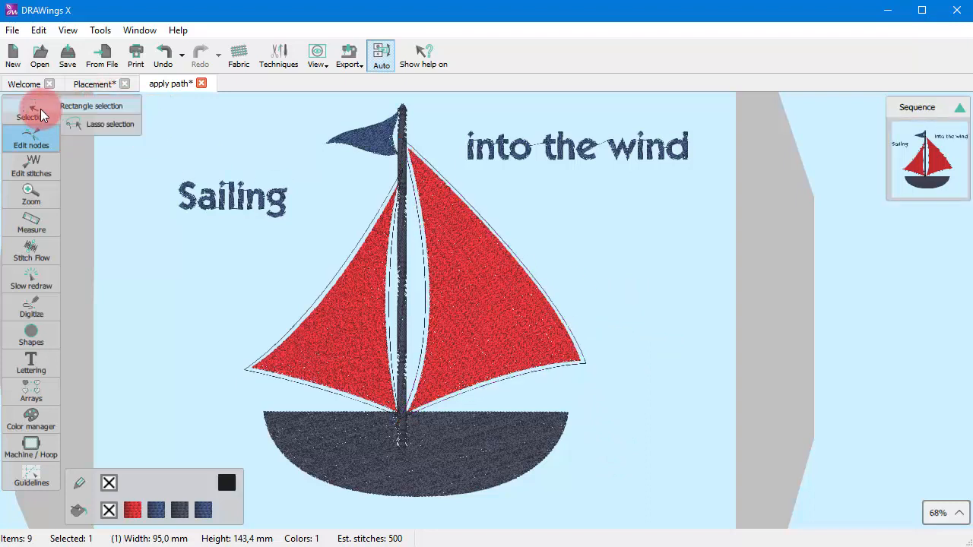
click(356, 249)
right_click(357, 249)
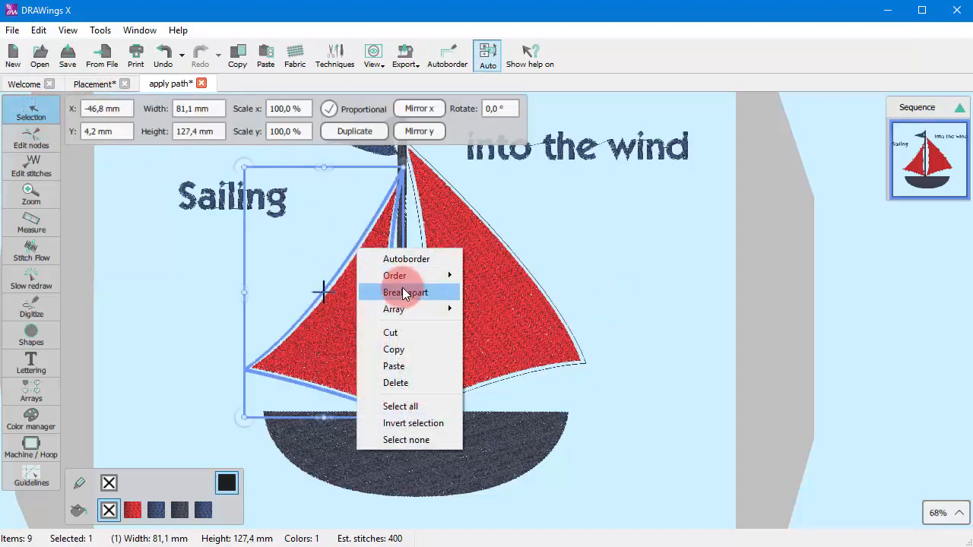
click(402, 289)
click(283, 243)
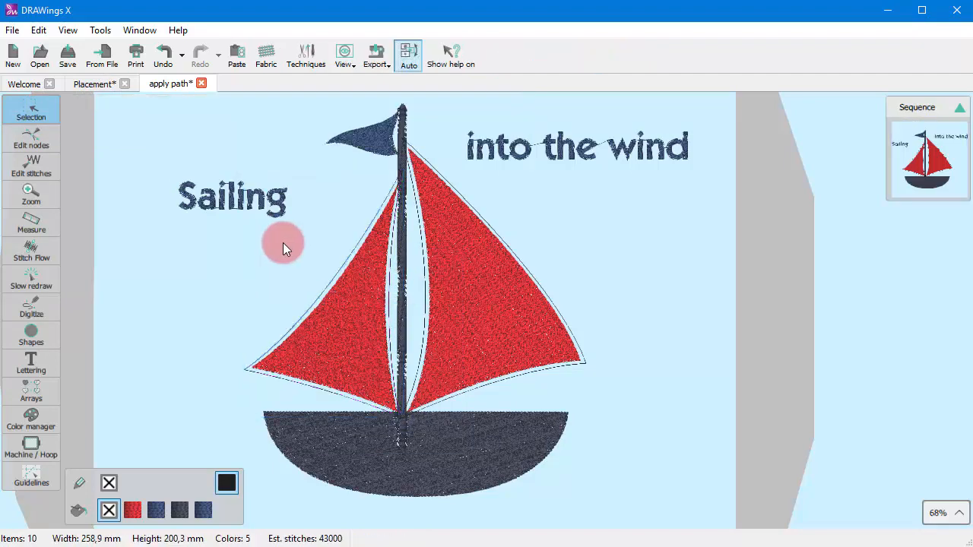
click(395, 289)
key(Delete)
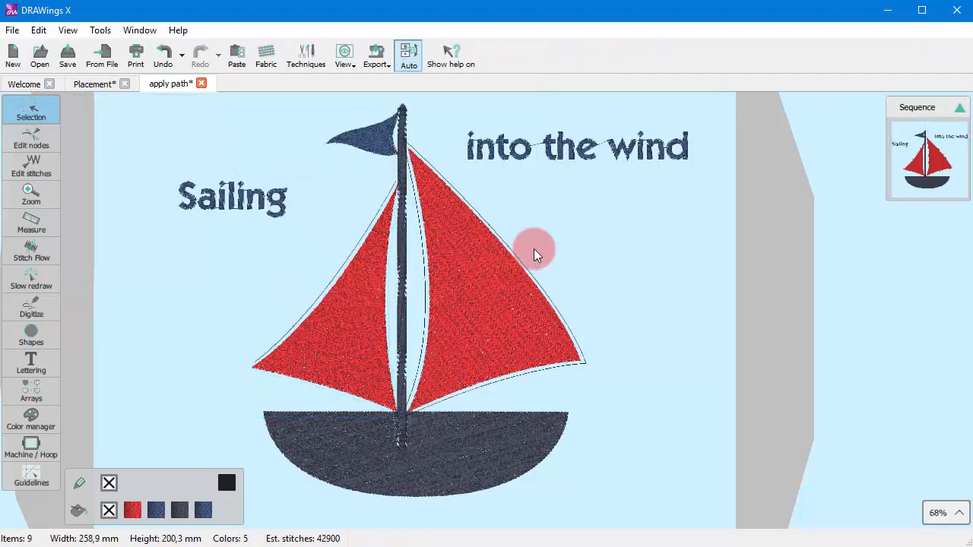
Break apart the right sail's border and delete the piece along the mast and lower edge
click(517, 263)
right_click(520, 267)
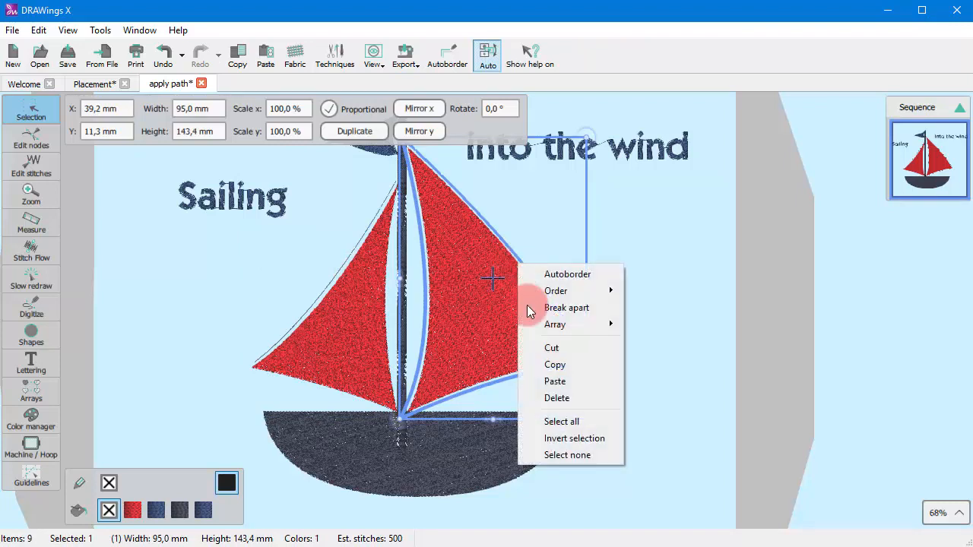
click(552, 311)
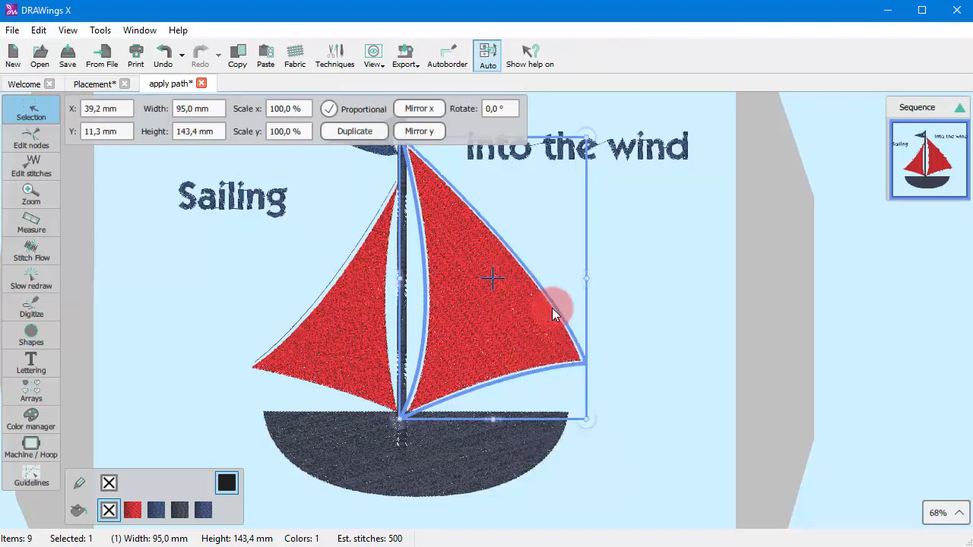
click(574, 363)
key(Delete)
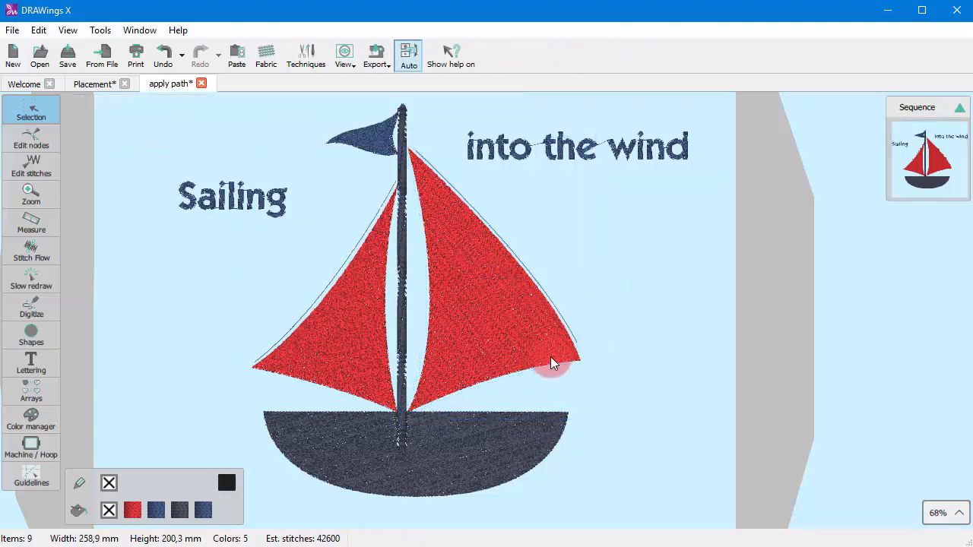
Apply the right sail's remaining outer border line as the path for the "into the wind" lettering
click(506, 247)
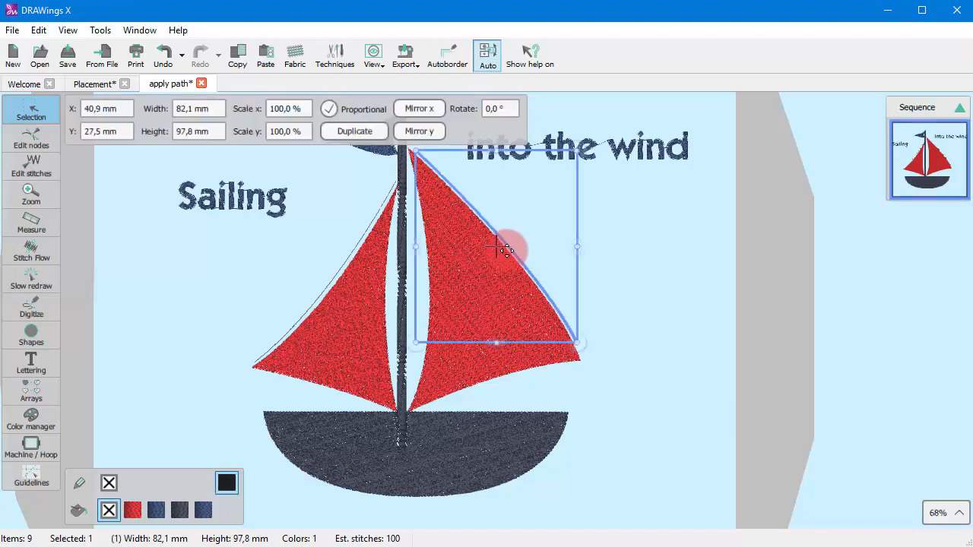
shift+click(652, 146)
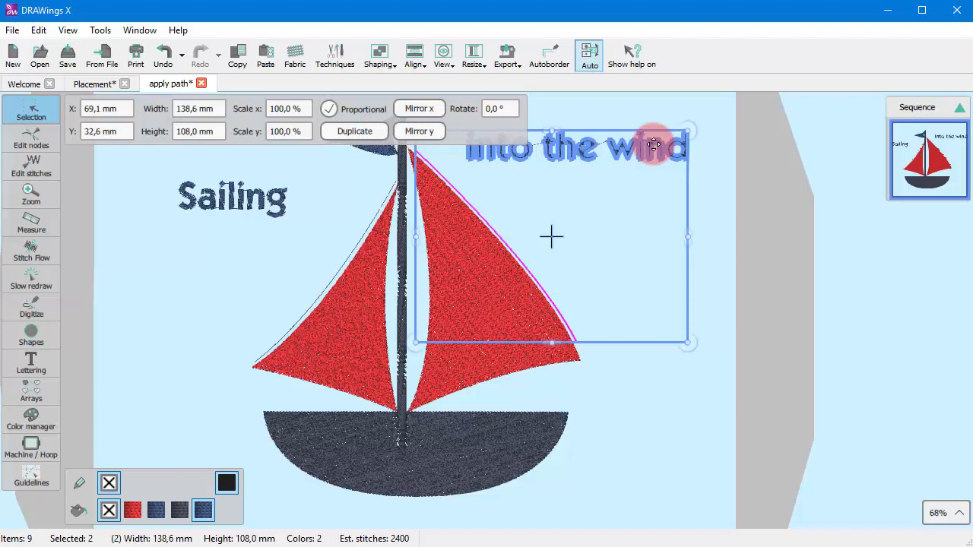
right_click(653, 145)
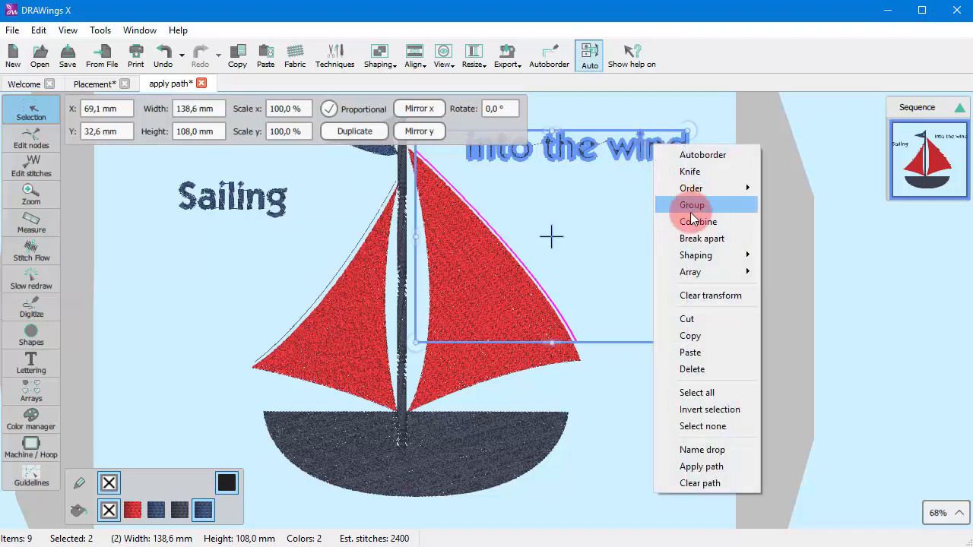
click(691, 469)
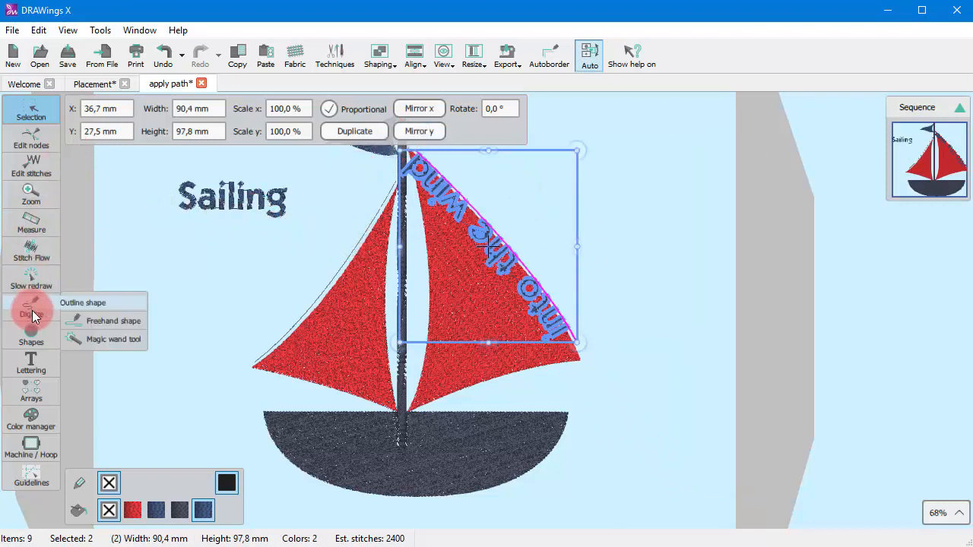
Turn on Reverse direction for the "into the wind" lettering, keeping its text alignment at Center
click(31, 356)
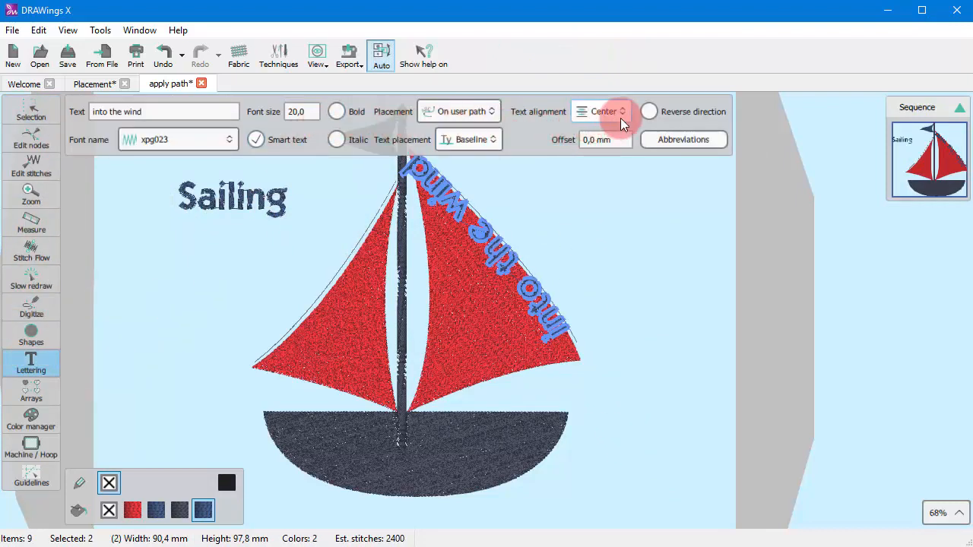
click(647, 112)
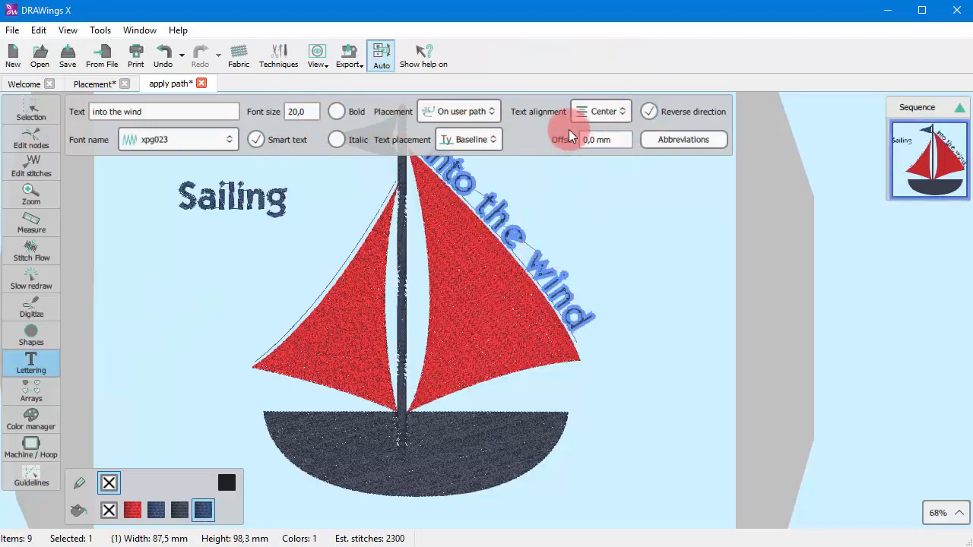
click(593, 113)
click(596, 169)
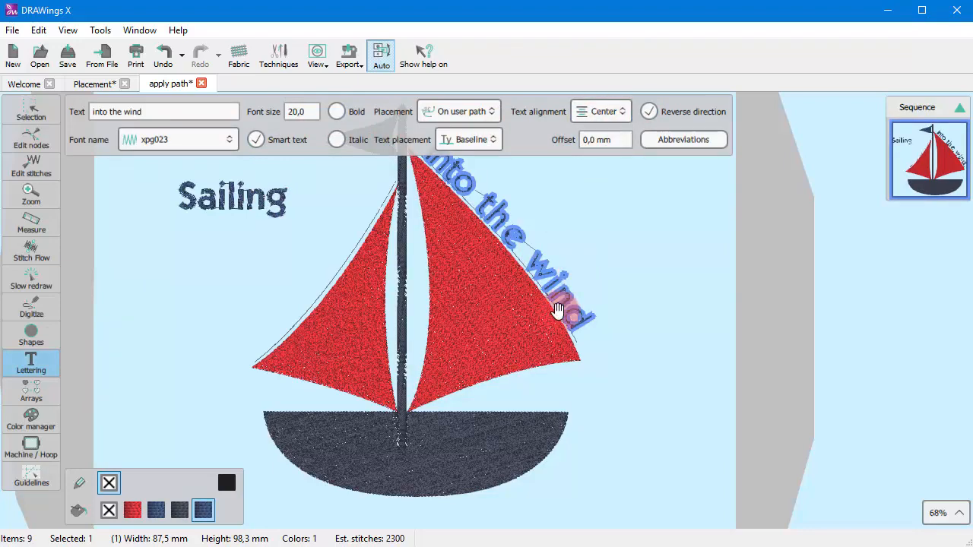
Apply the left sail's remaining outer border line as the path for the "Sailing" lettering
scroll(554, 382, down, 2)
scroll(572, 327, up, 1)
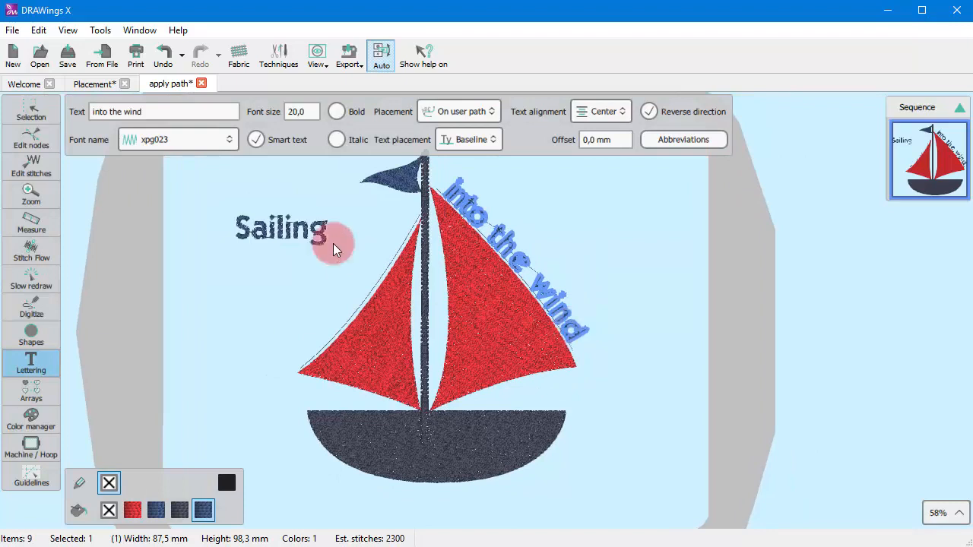
click(308, 236)
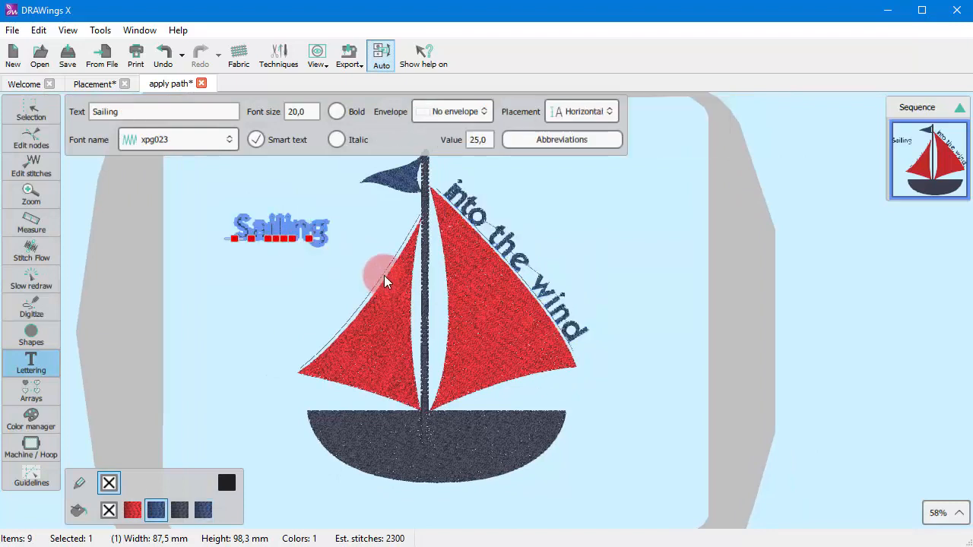
click(354, 297)
click(335, 284)
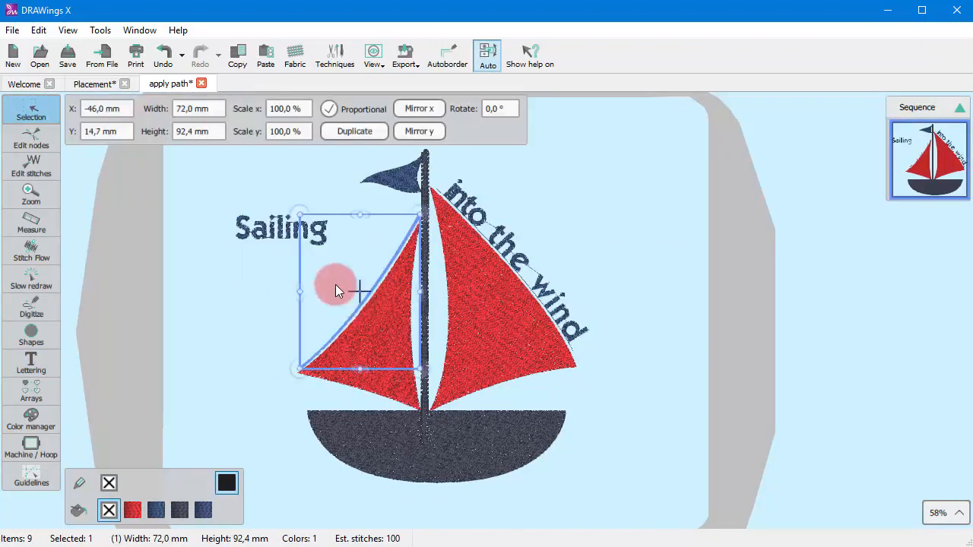
shift+click(258, 228)
right_click(273, 232)
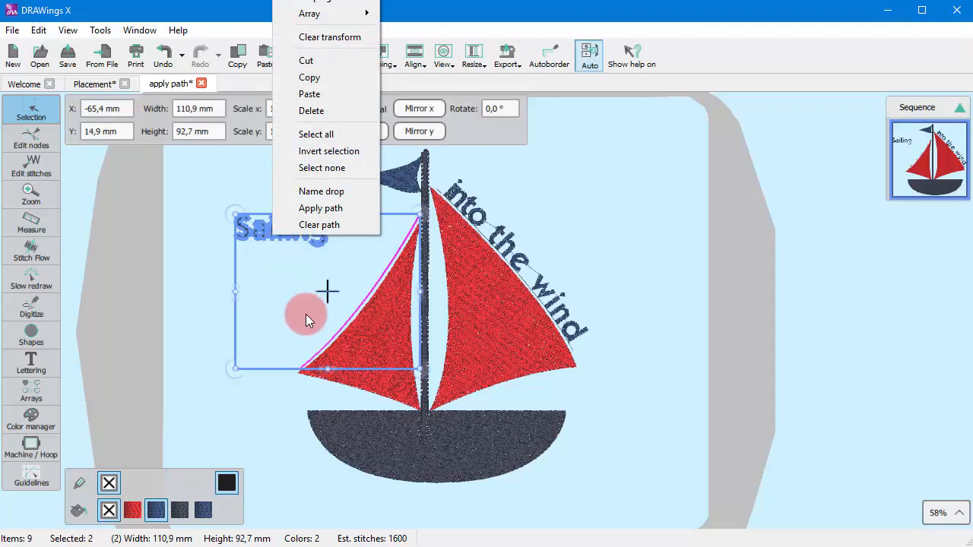
click(320, 208)
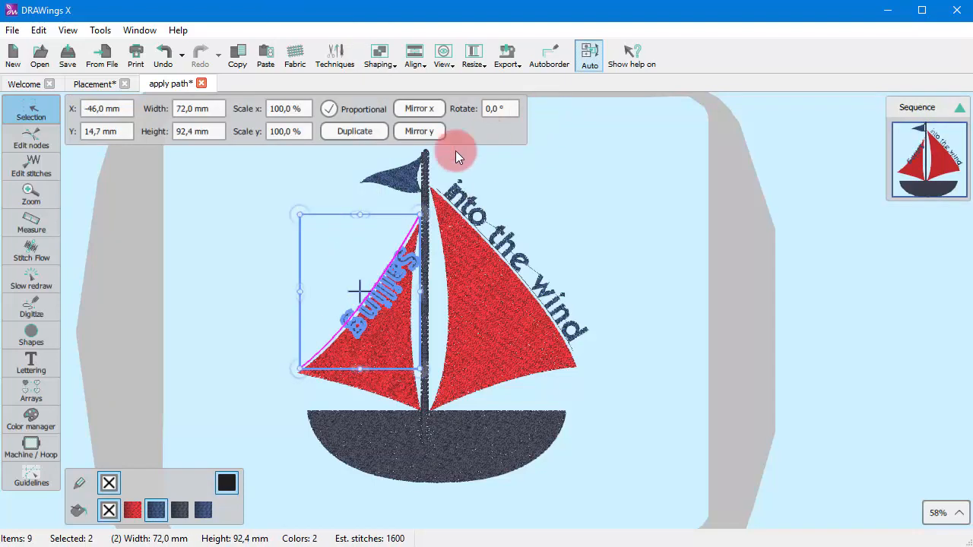
Turn off Reverse direction for the "Sailing" lettering so that it runs along the outside of the left sail
click(37, 362)
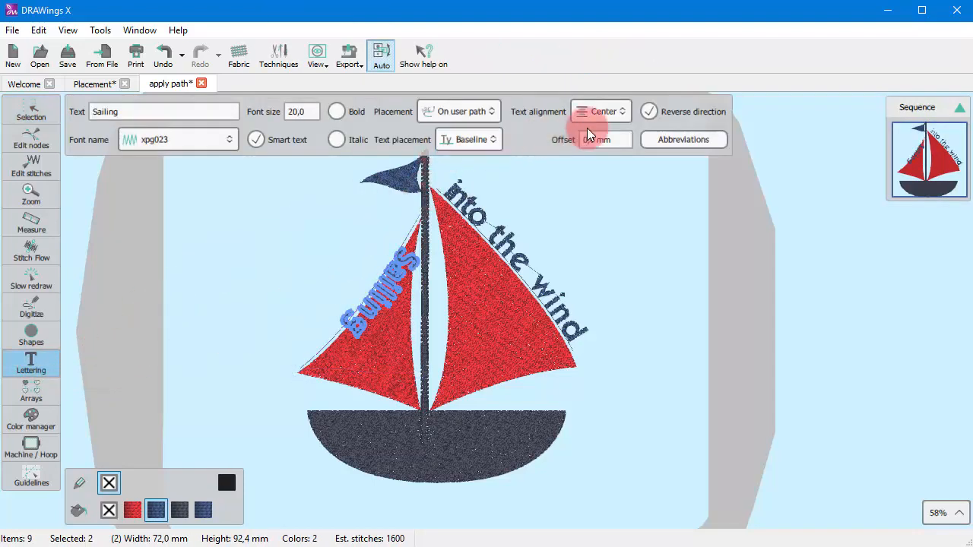
click(682, 118)
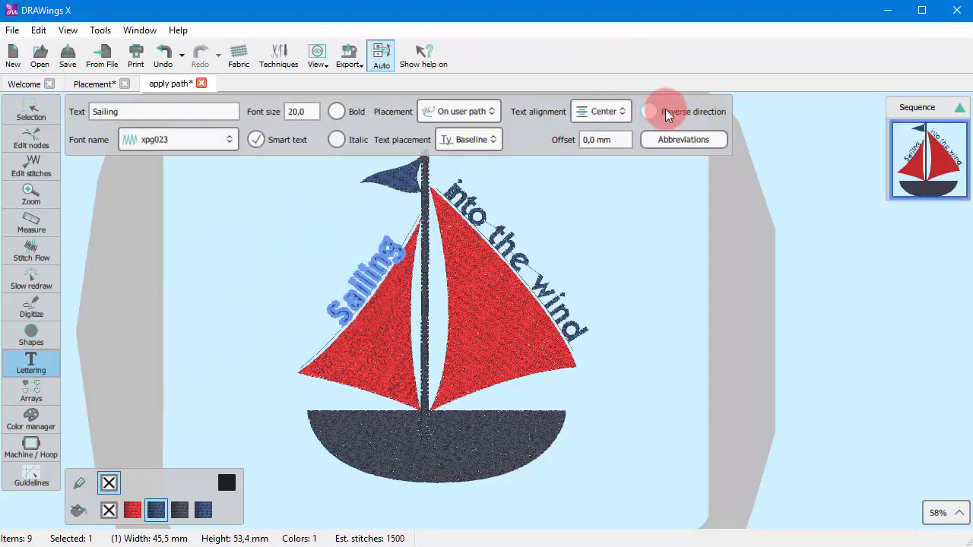
click(631, 202)
Select the "Sailing" lettering along the left sail as an object
scroll(587, 214, up, 2)
scroll(571, 231, down, 1)
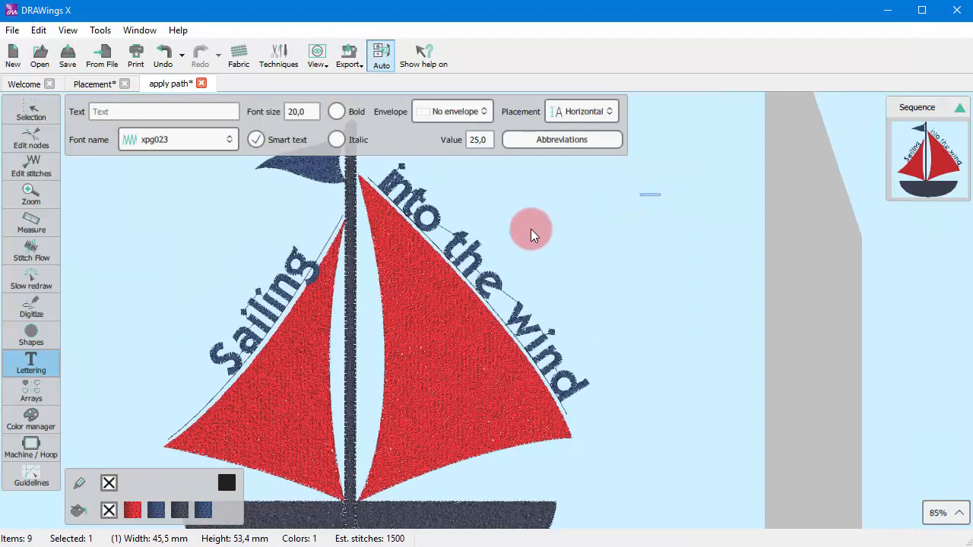
click(30, 114)
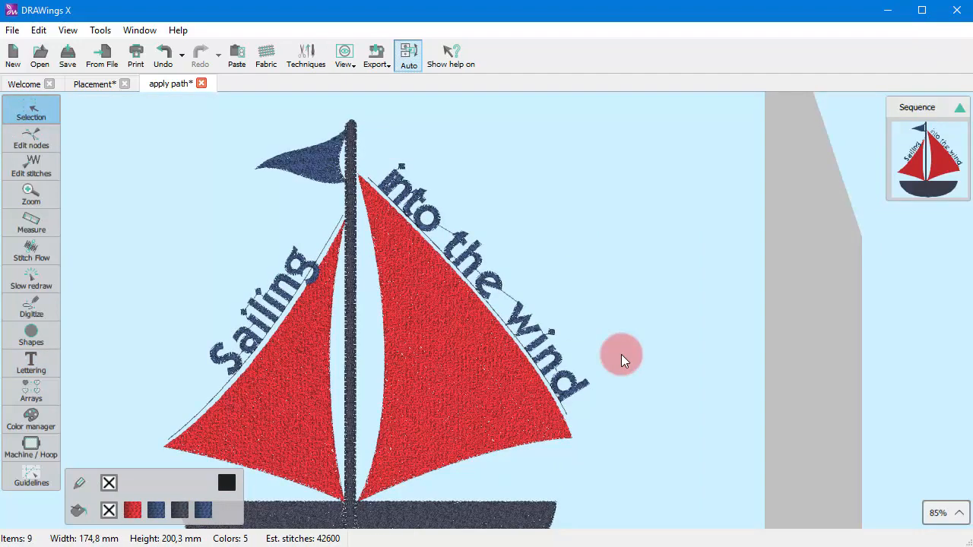
click(262, 309)
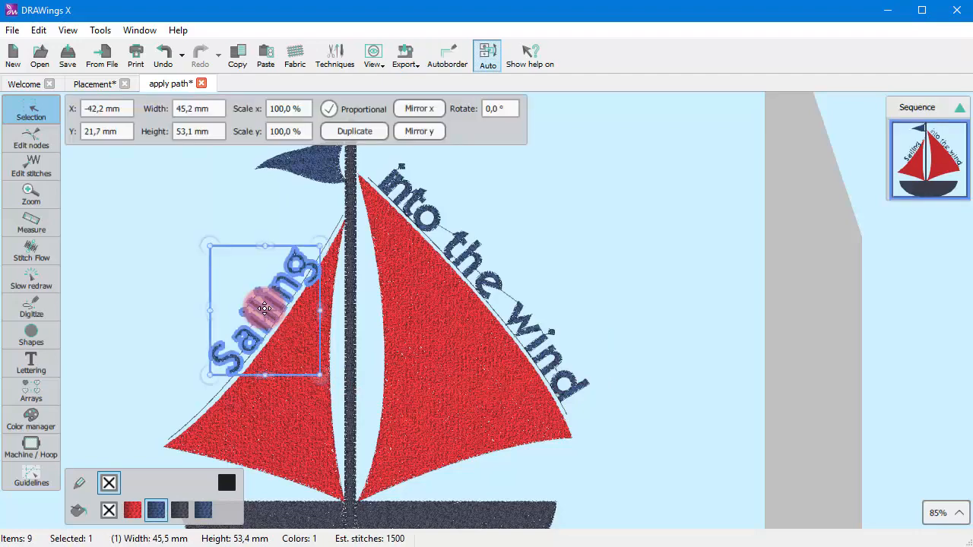